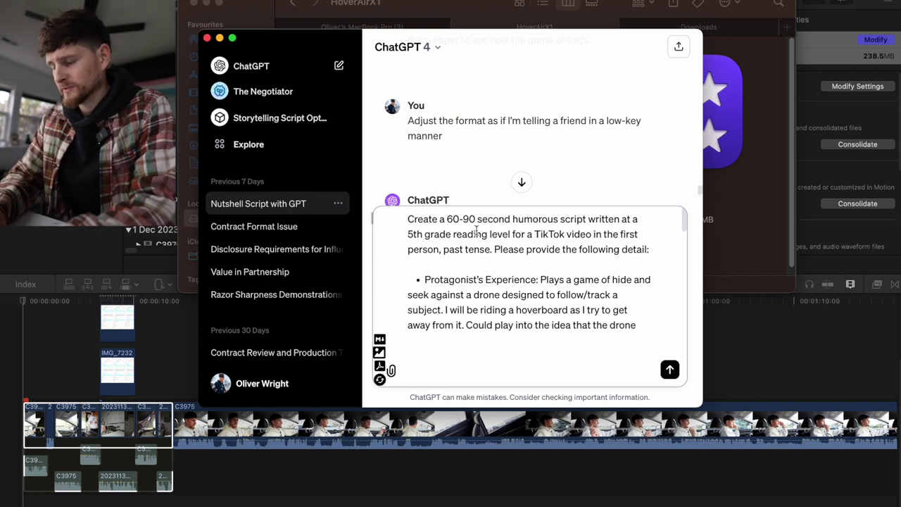
Step: Replace the Protagonist's Experience description in the draft prompt with "Has been using a at-home sauna tent for the past 3 days."
{"action": "scroll", "coordinate": [476, 230], "scroll_direction": "down", "scroll_amount": 1}
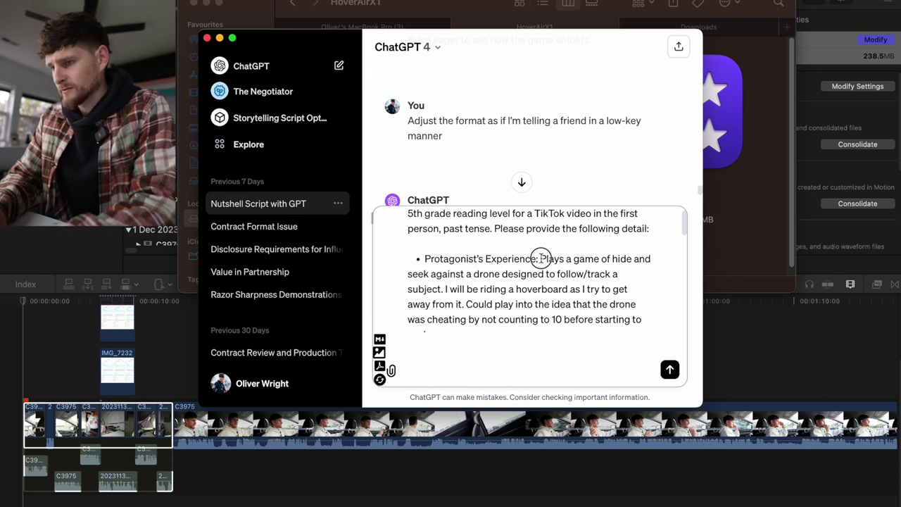
{"action": "left_click_drag", "start_coordinate": [541, 259], "coordinate": [551, 274]}
{"action": "scroll", "coordinate": [518, 292], "scroll_direction": "down", "scroll_amount": 1}
{"action": "left_click_drag", "start_coordinate": [463, 318], "coordinate": [539, 239]}
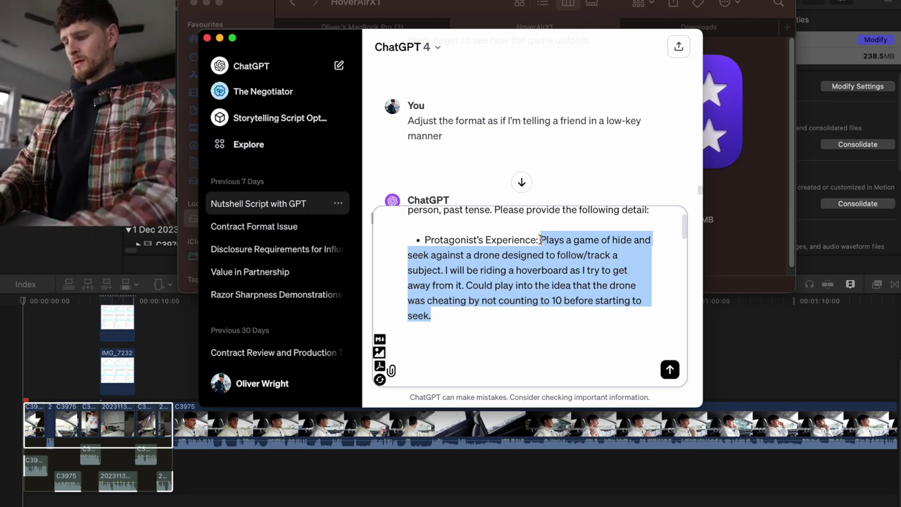
{"action": "type", "text": "U"}
{"action": "key", "text": "BackSpace"}
{"action": "type", "text": "Has beenuin"}
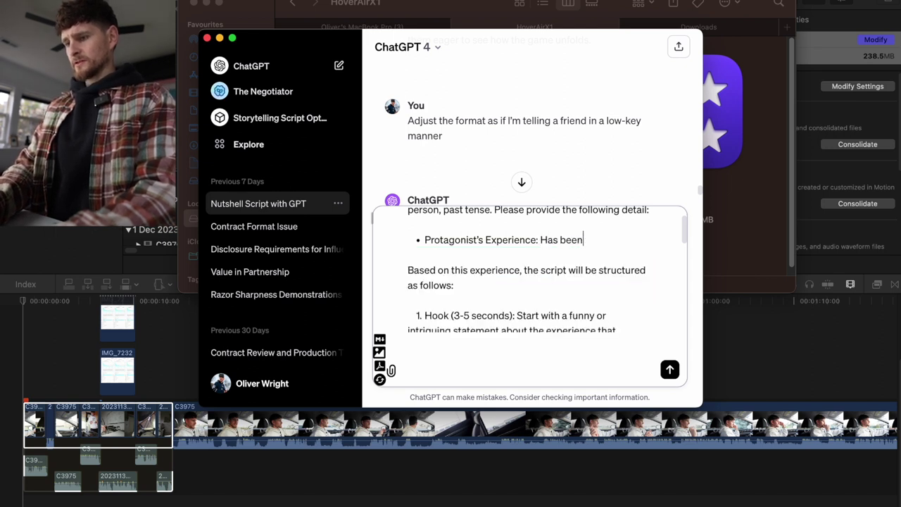
{"action": "key", "text": "BackSpace"}
{"action": "key", "text": "BackSpace"}
{"action": "key", "text": "BackSpace"}
{"action": "type", "text": "usin"}
{"action": "key", "text": "BackSpace"}
{"action": "key", "text": "BackSpace"}
{"action": "type", "text": "ing a at-home sau"}
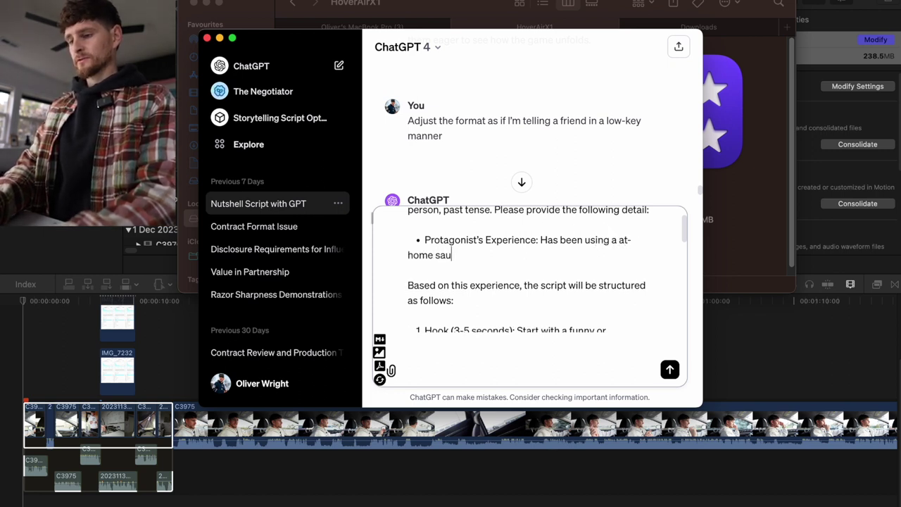
{"action": "type", "text": "na tent for the past 3 days"}
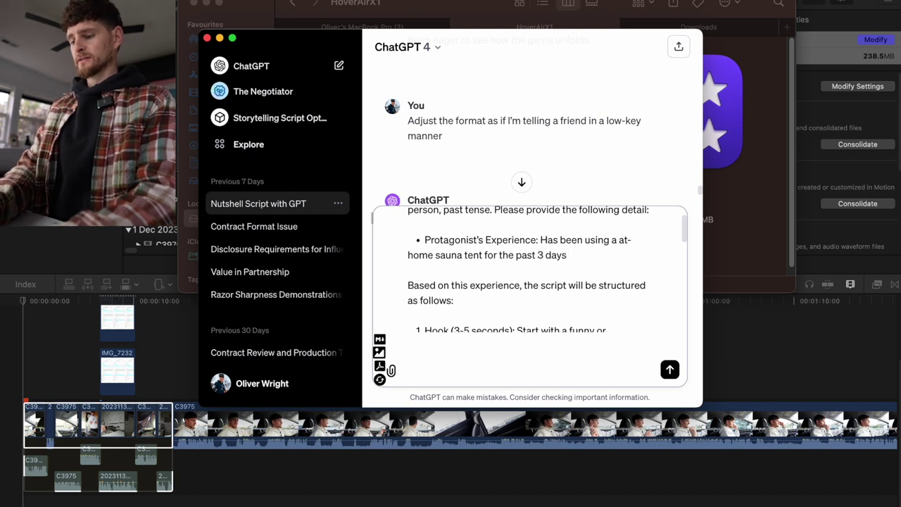
{"action": "type", "text": ". "}
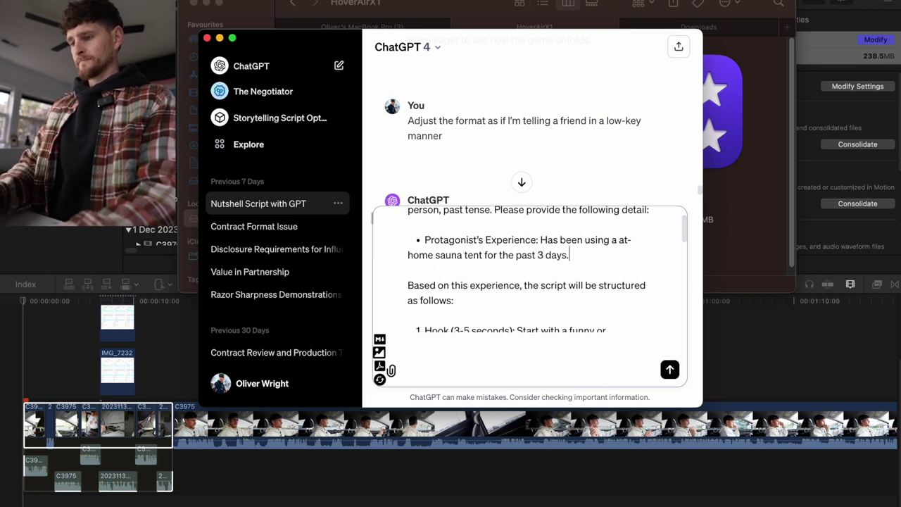
Step: Continue the experience description with "Day 1, used it inside but struggled after 10 minutes and had to get out."
{"action": "type", "text": "D"}
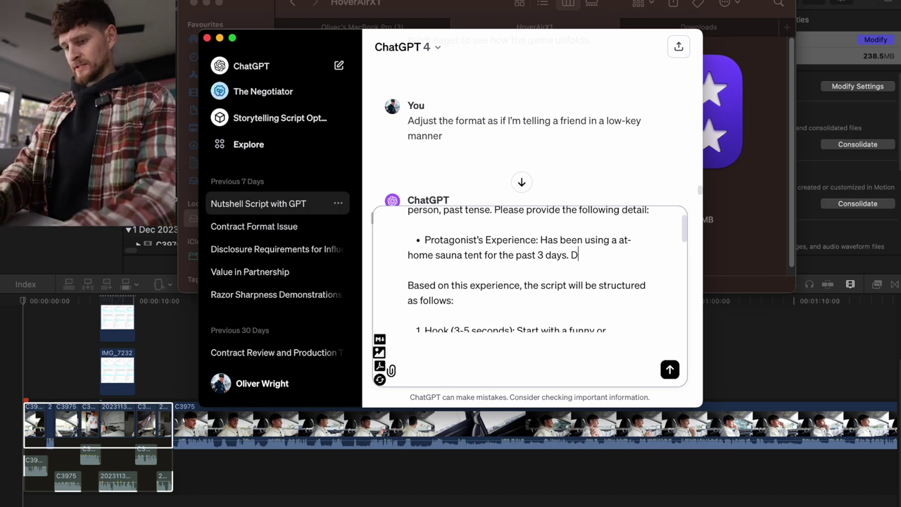
{"action": "type", "text": "ay 1  use"}
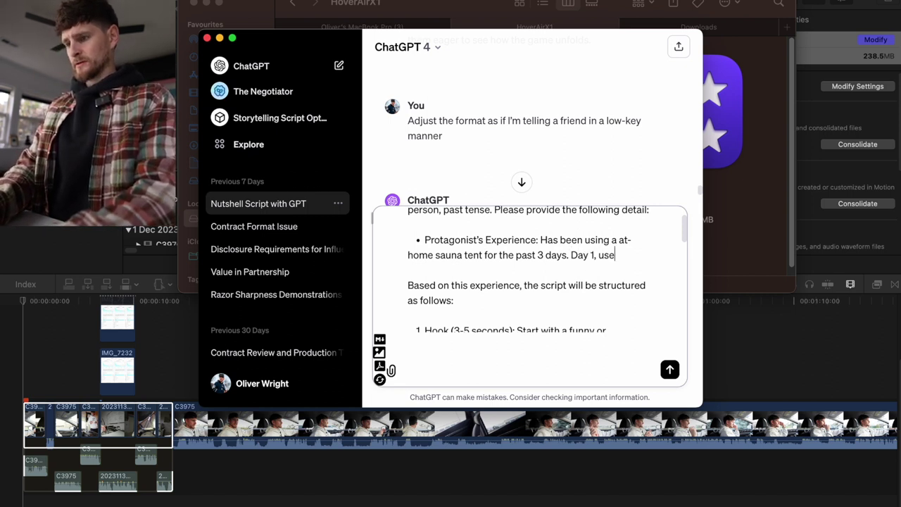
{"action": "type", "text": "d it inside but "}
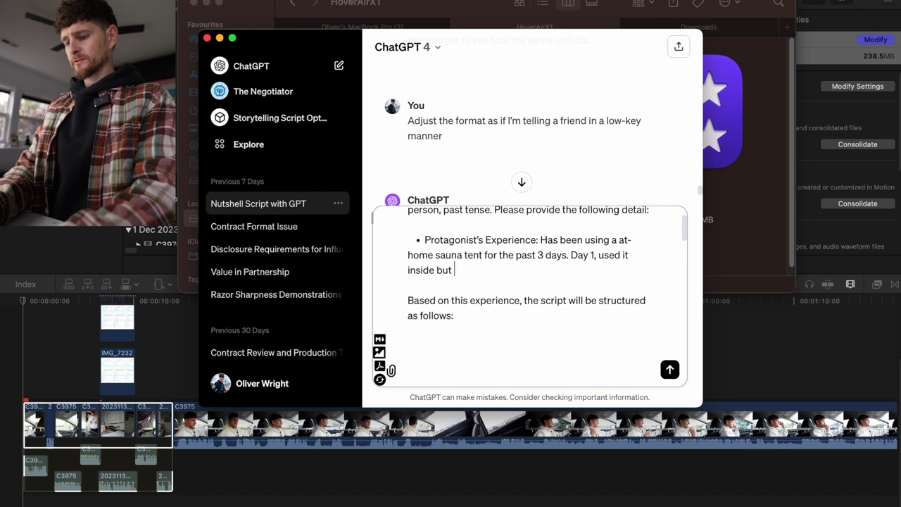
{"action": "type", "text": "struggled aft"}
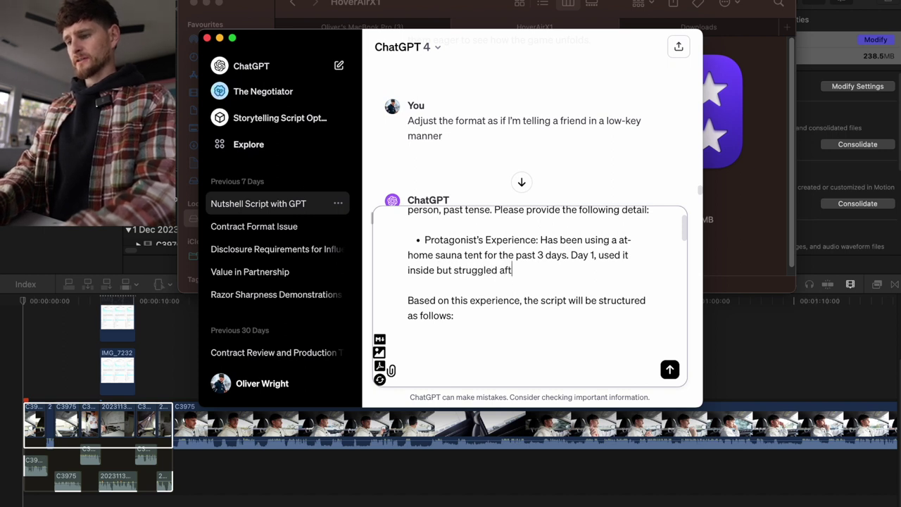
{"action": "type", "text": "er 10 minutes"}
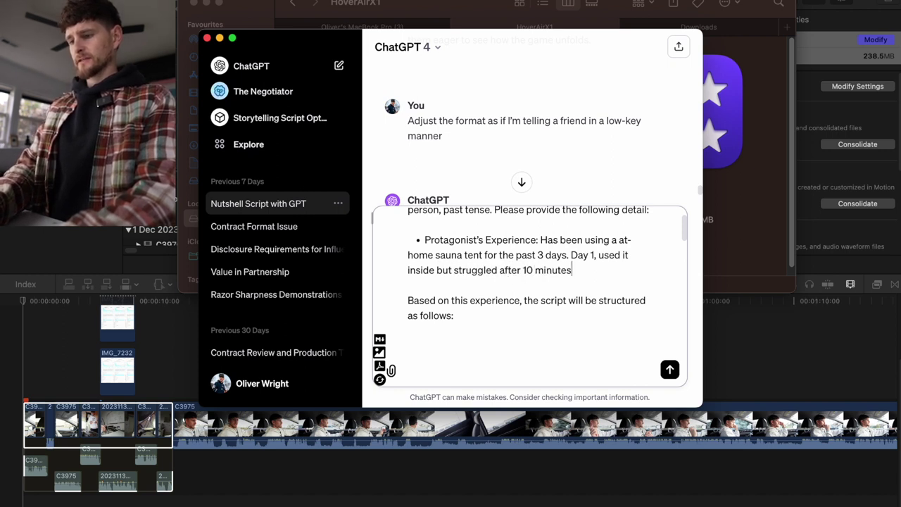
{"action": "type", "text": " and had to get out."}
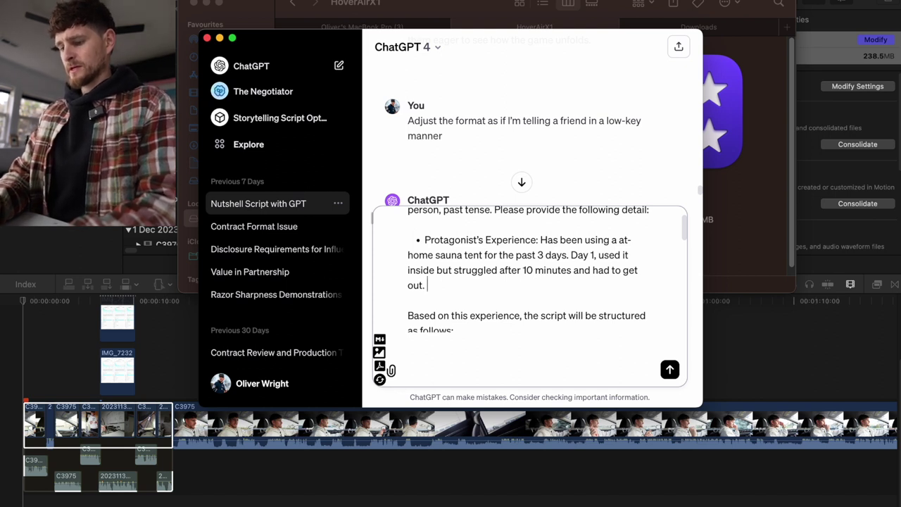
Step: Start a "Day 2" sentence and extend the Day 1 sentence with "because I was getting dehydrated" before its full stop
{"action": "type", "text": "Day 2"}
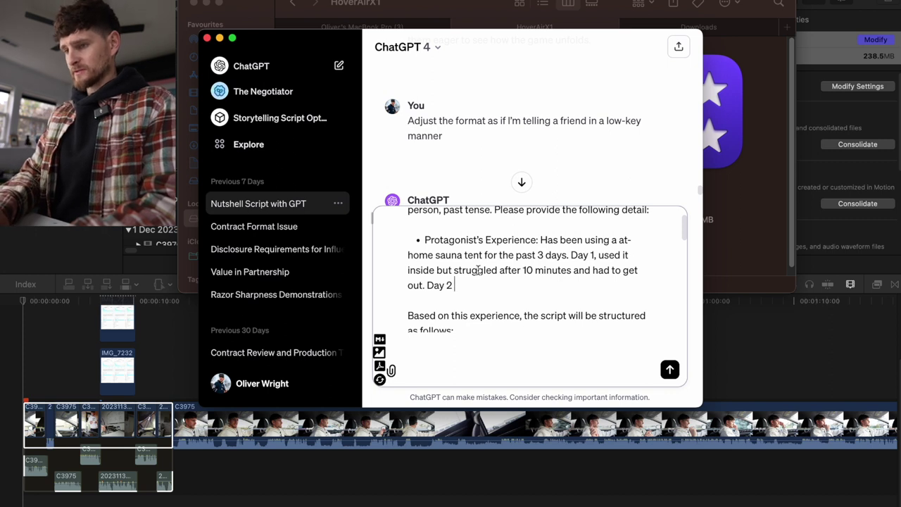
{"action": "left_click", "coordinate": [422, 285]}
{"action": "type", "text": "because"}
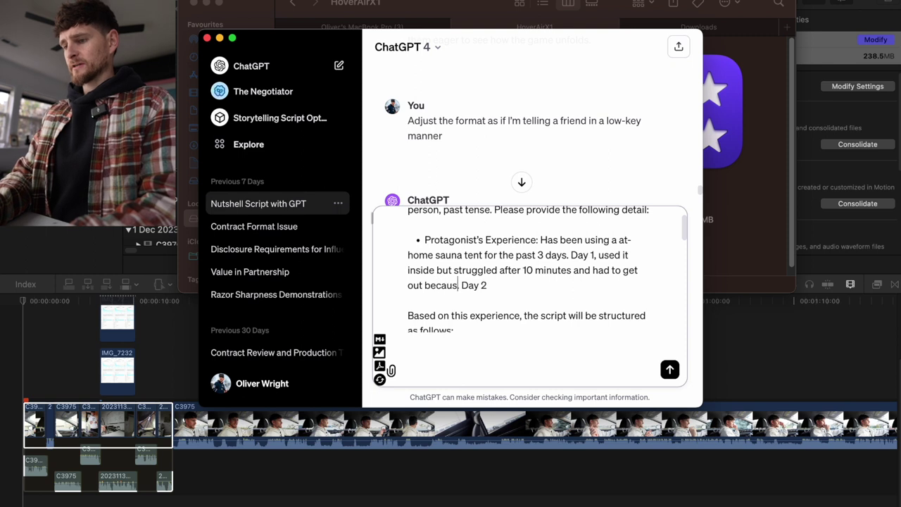
{"action": "type", "text": " I"}
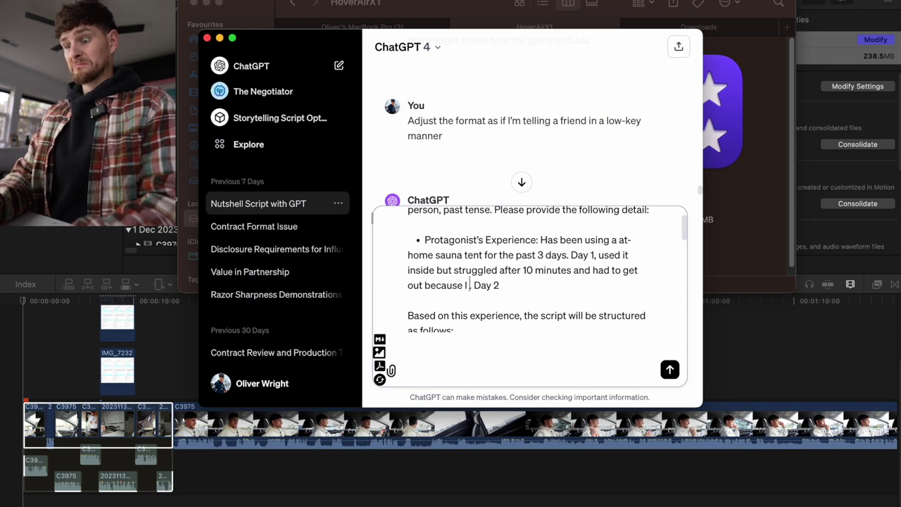
{"action": "type", "text": " was getting"}
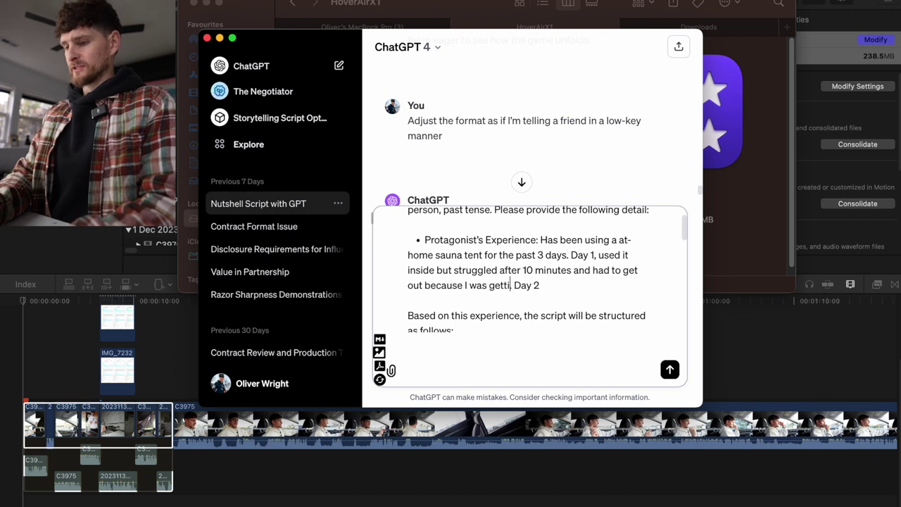
{"action": "type", "text": " dehydrated"}
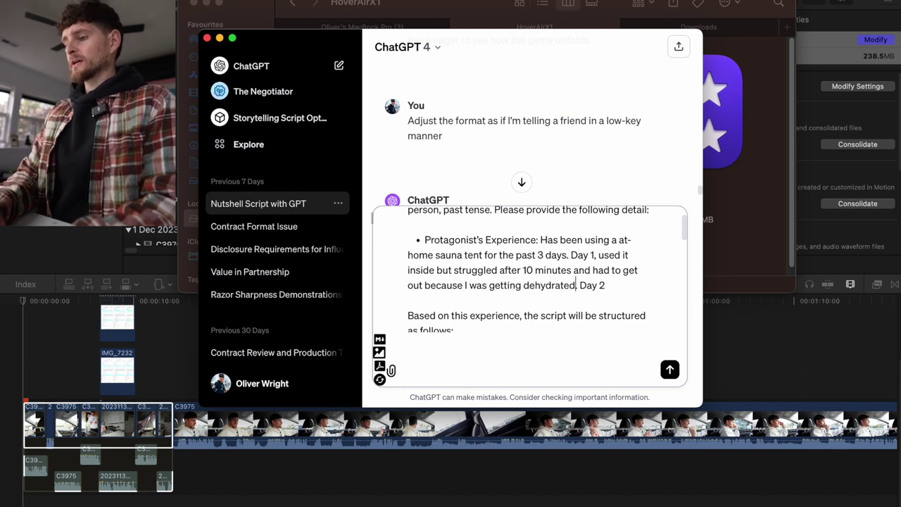
Step: Continue the Day 2 sentence with "I brought water in with me"
{"action": "left_click", "coordinate": [622, 287]}
{"action": "type", "text": "I broug"}
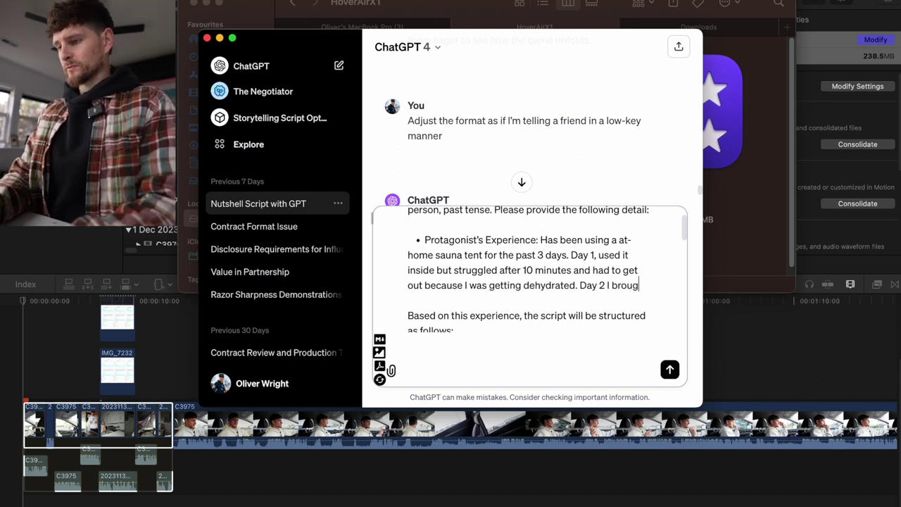
{"action": "type", "text": "ht water in with me"}
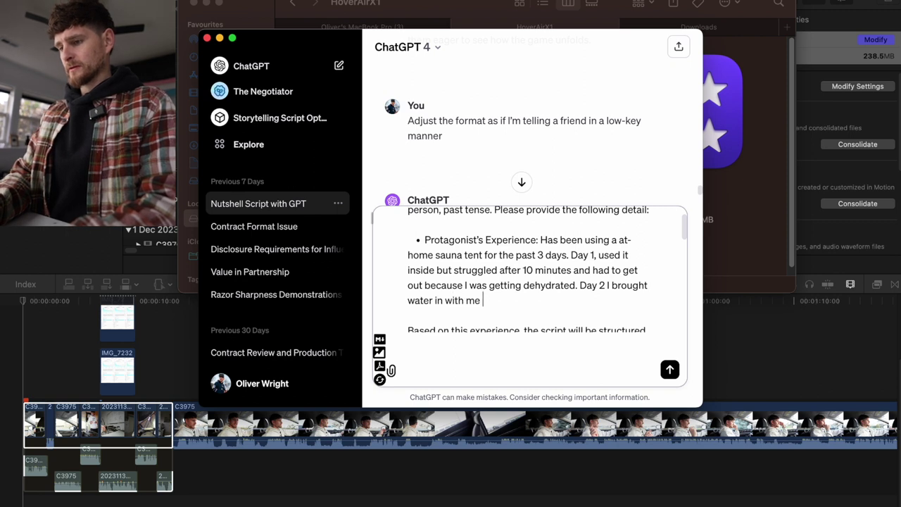
Step: Insert ", the steamer I had broke so I had to a new wallpaper steamer which made it way hotter than day 1 so" after "Day 2"
{"action": "left_click", "coordinate": [609, 285]}
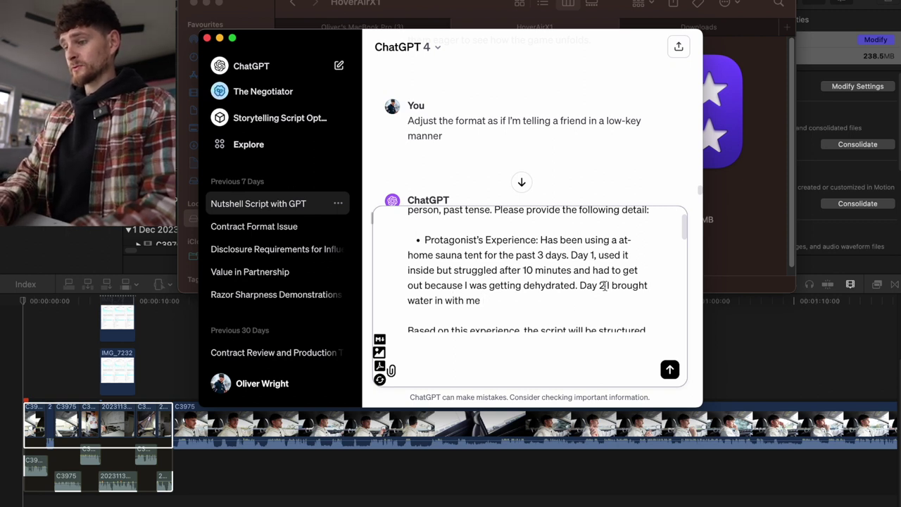
{"action": "type", "text": ", the steamer I"}
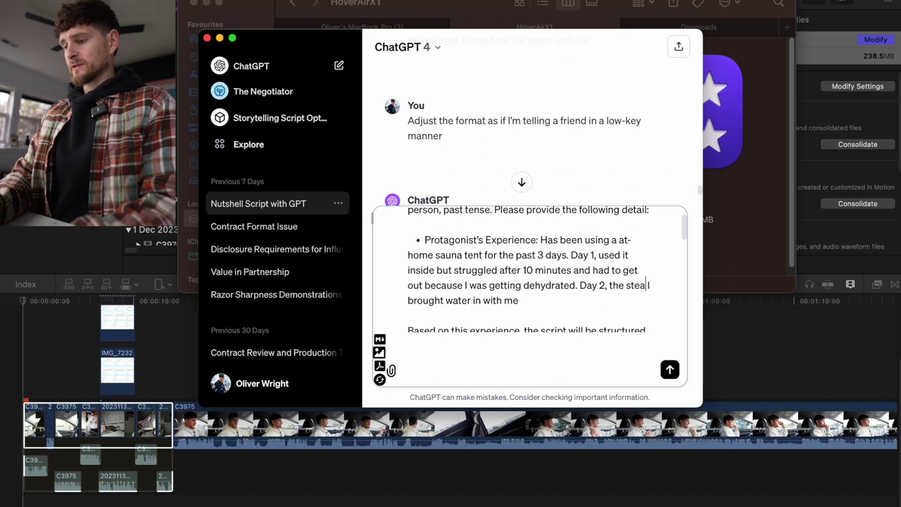
{"action": "type", "text": " had broke "}
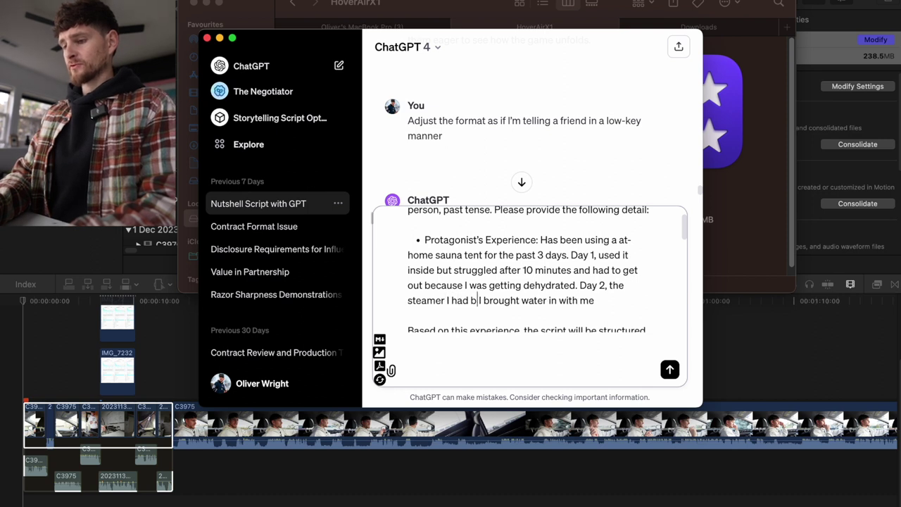
{"action": "type", "text": "so I had to "}
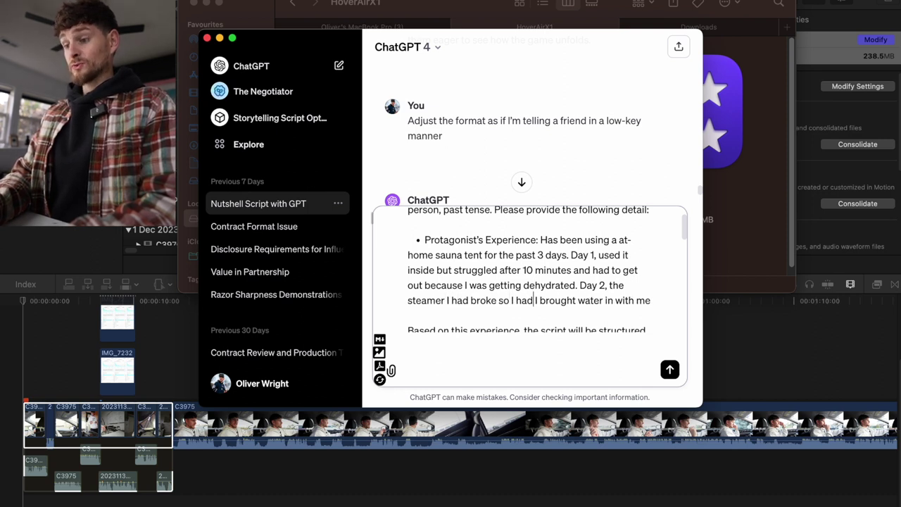
{"action": "type", "text": "a new wallpaper steamer which made it way hotter than day 2"}
{"action": "key", "text": "BackSpace"}
{"action": "type", "text": "1 so"}
{"action": "scroll", "coordinate": [458, 304], "scroll_direction": "down", "scroll_amount": 2}
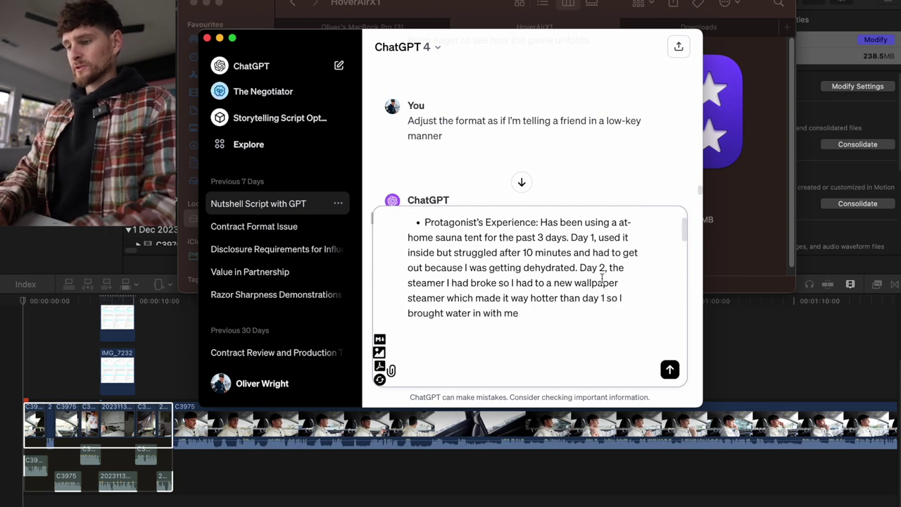
Step: Add "iced" before "water" in the Day 2 sentence and finish it with "that I also poured over myself to stay cool."
{"action": "left_click", "coordinate": [445, 303]}
{"action": "type", "text": "iced"}
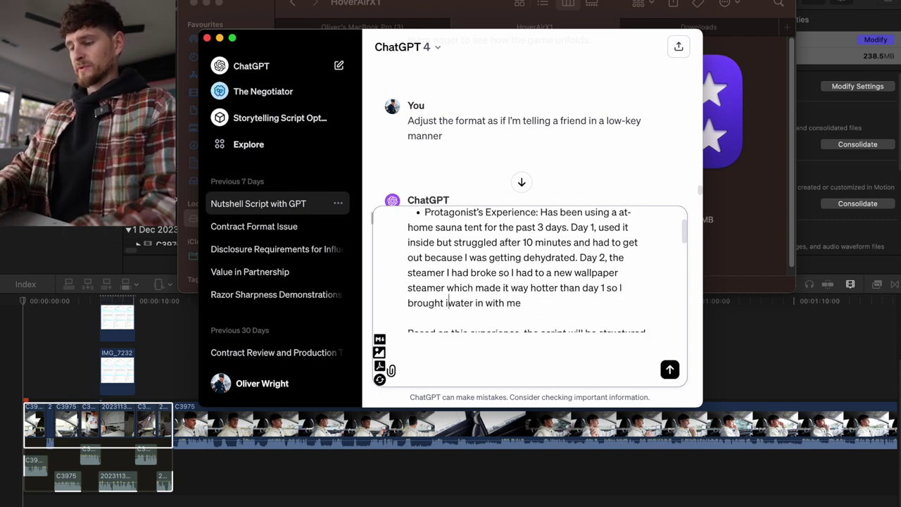
{"action": "left_click", "coordinate": [552, 301]}
{"action": "type", "text": "that"}
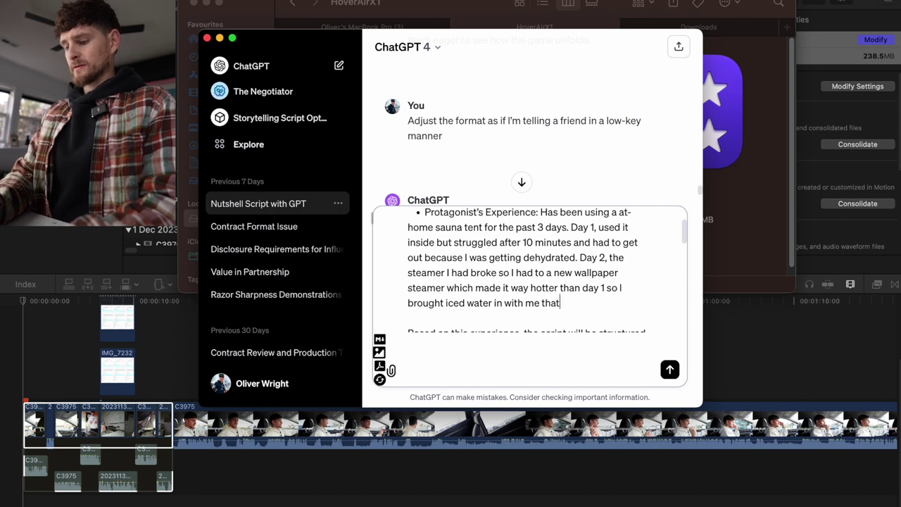
{"action": "type", "text": " I also poured a"}
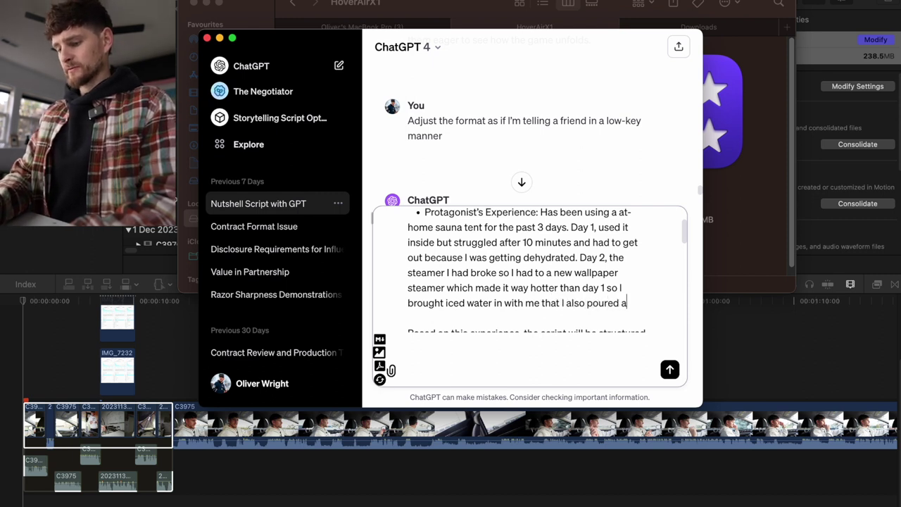
{"action": "key", "text": "BackSpace"}
{"action": "type", "text": "ove"}
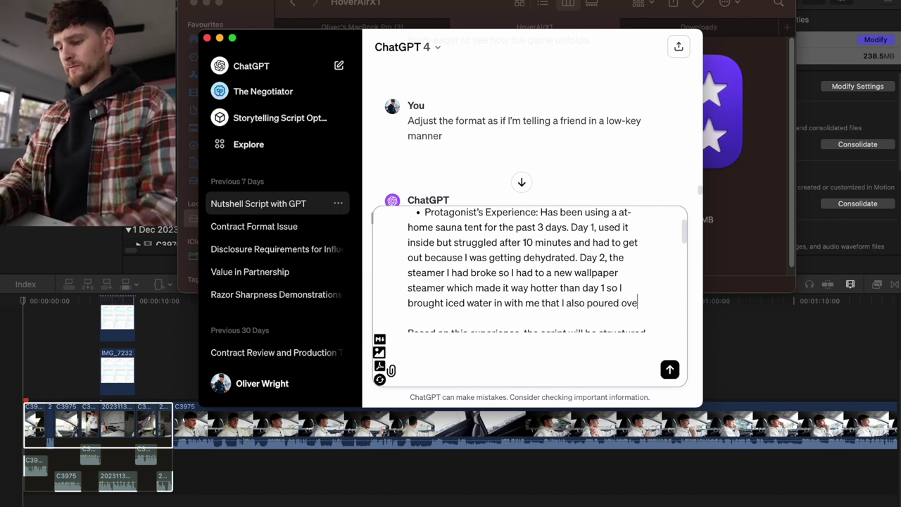
{"action": "type", "text": "r myself to stay cool. "}
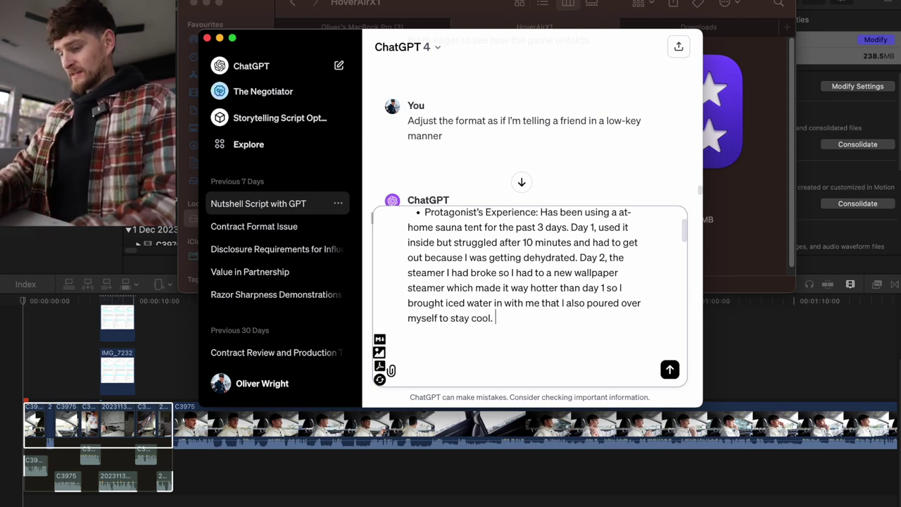
Step: Add "Day 3 it snowed so I set the sauna up outside and finished off by doing a snow angle" to the experience description
{"action": "type", "text": "Day 3"}
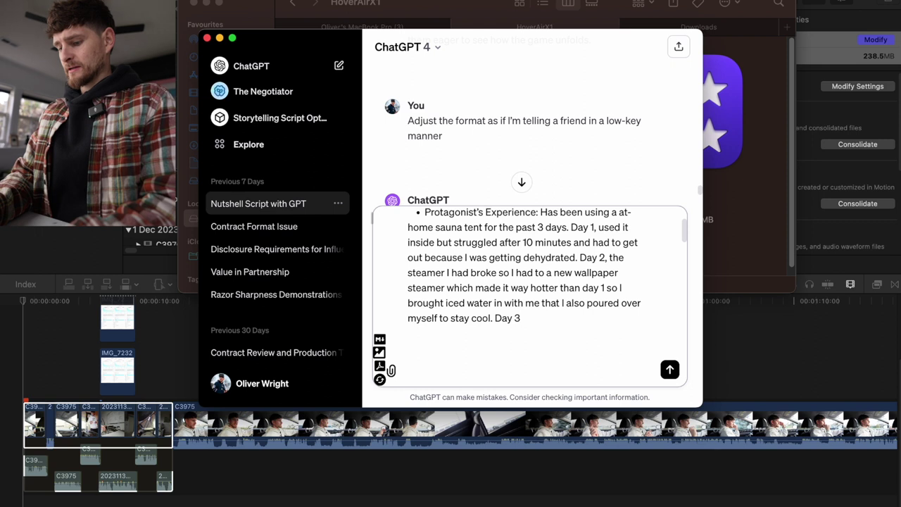
{"action": "type", "text": " it snowed so I s"}
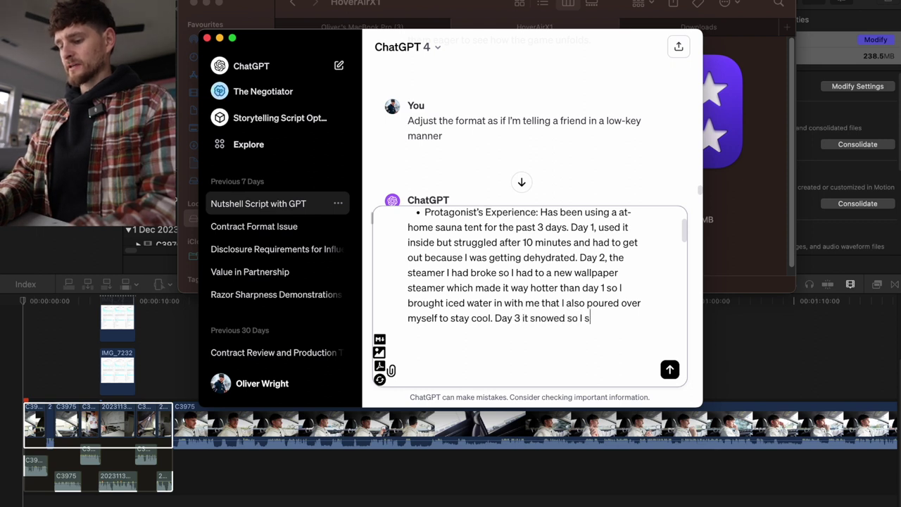
{"action": "type", "text": "et the sauna up outside"}
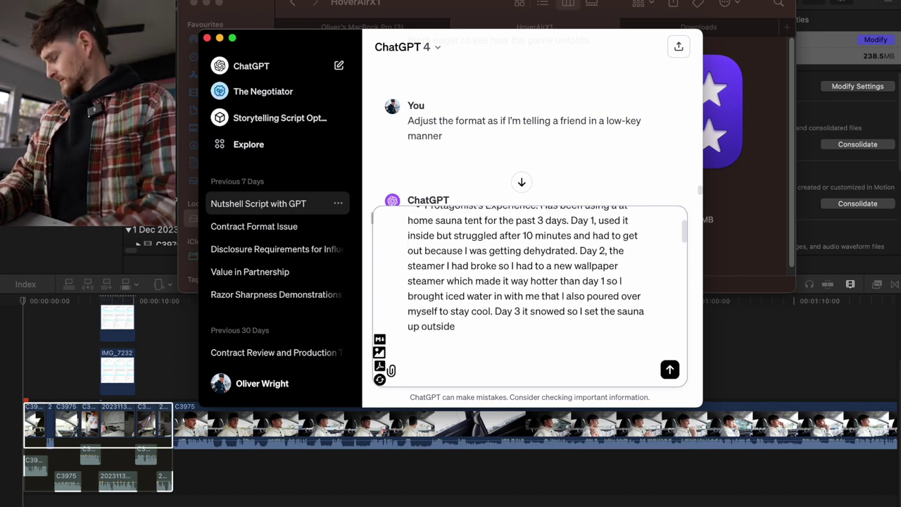
{"action": "type", "text": "and f"}
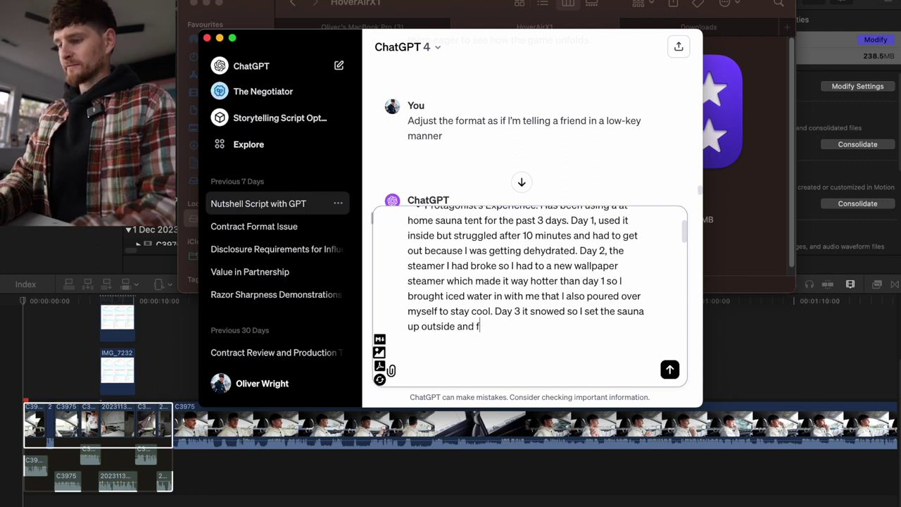
{"action": "type", "text": "inished off b"}
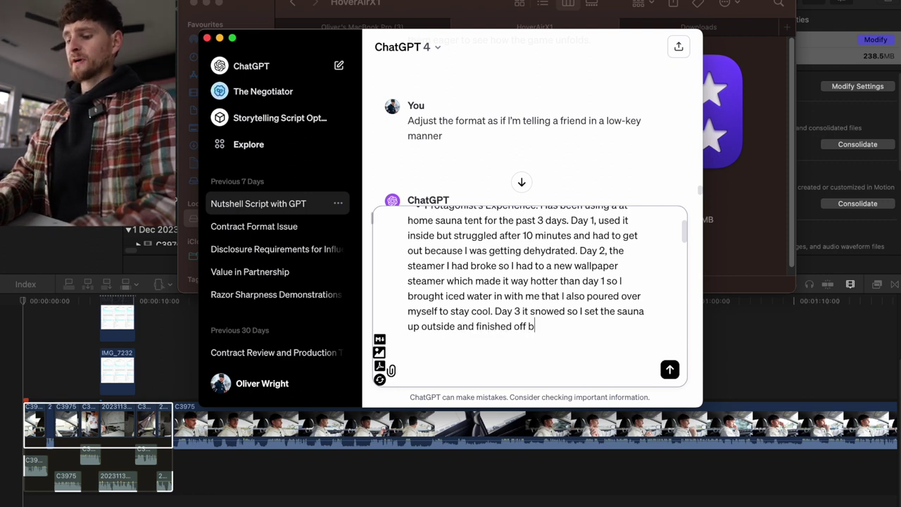
{"action": "type", "text": "y doing a snow angle"}
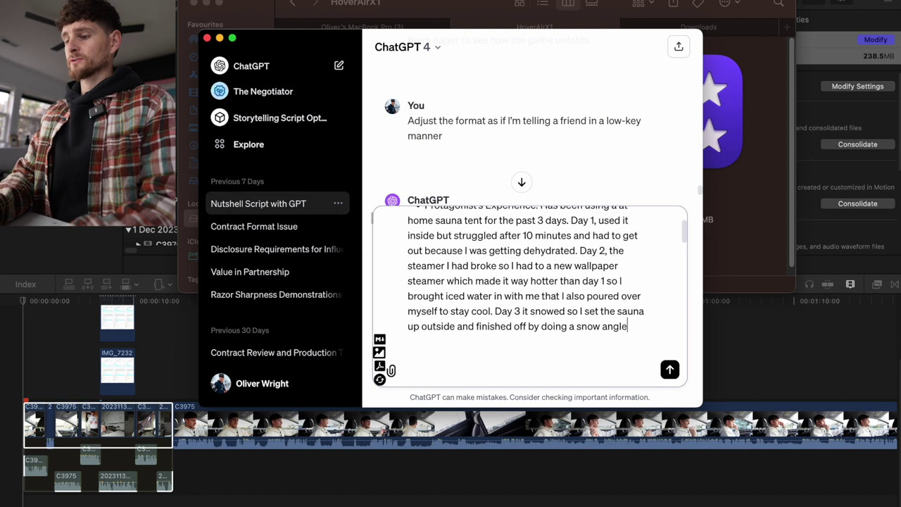
Step: Correct "angle" to "angel" in the Day 3 sentence and finish it with "but that was a bad idea."
{"action": "key", "text": "BackSpace"}
{"action": "key", "text": "BackSpace"}
{"action": "type", "text": "el"}
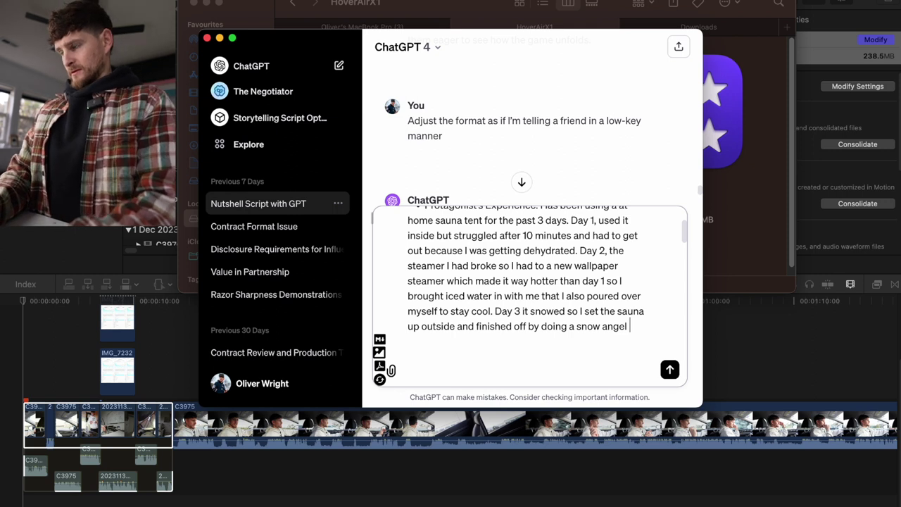
{"action": "type", "text": "but"}
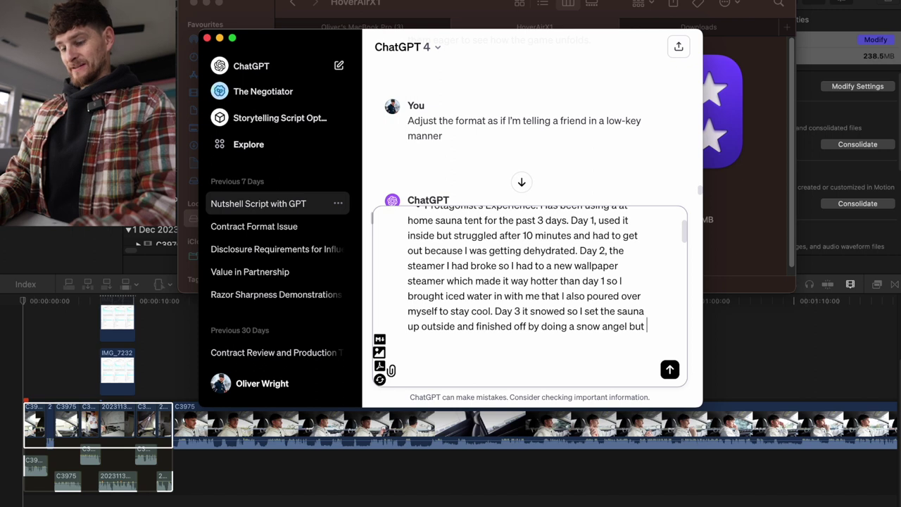
{"action": "type", "text": "that was "}
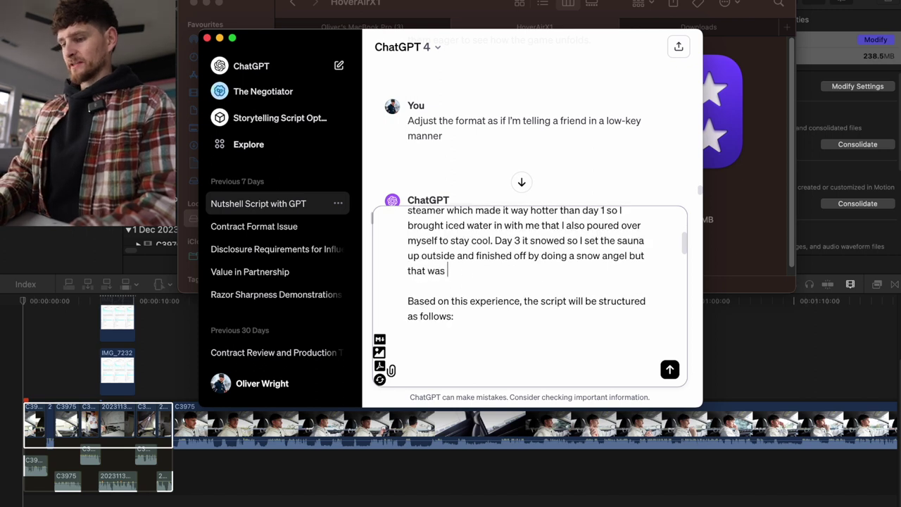
{"action": "type", "text": "a bad idea. "}
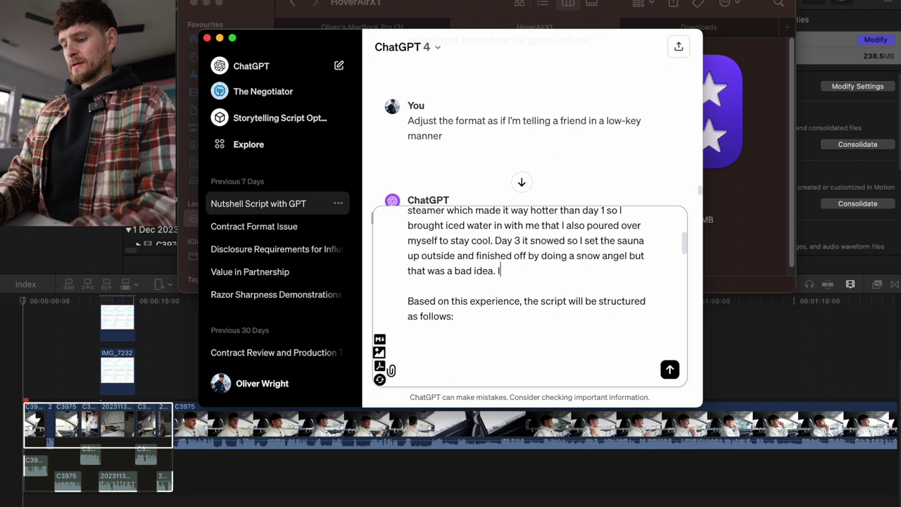
Step: Add "On day 4 I want to highlight the use of an essntial oil to relive my congestion." to the experience description
{"action": "type", "text": "On day"}
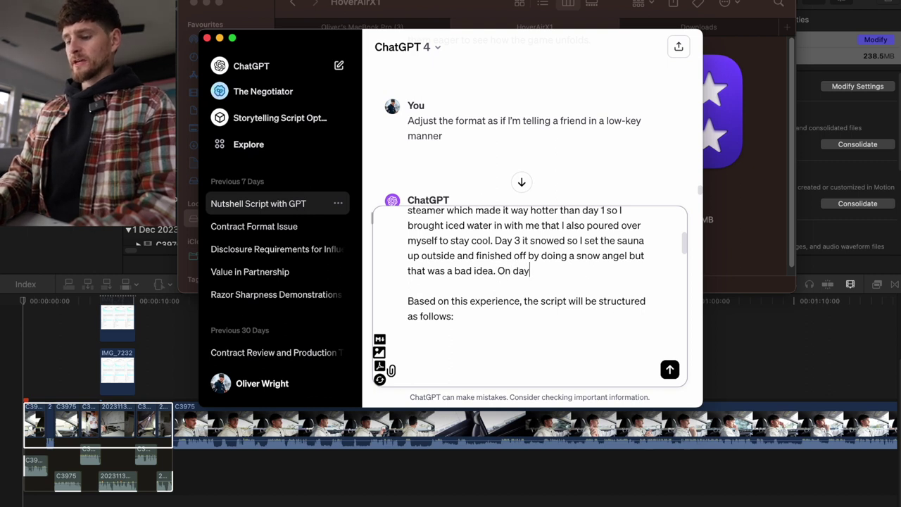
{"action": "type", "text": " 4 I want to hi"}
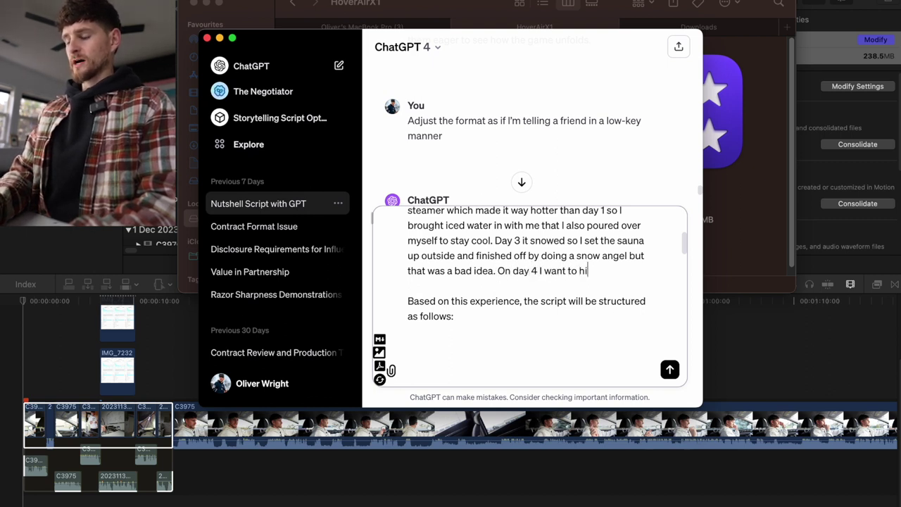
{"action": "type", "text": "ghlight the use of "}
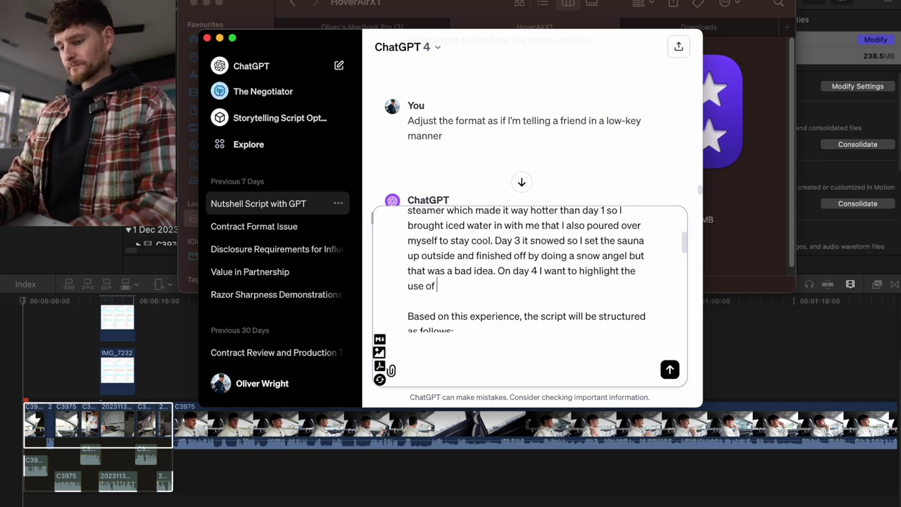
{"action": "type", "text": "an essntial oi"}
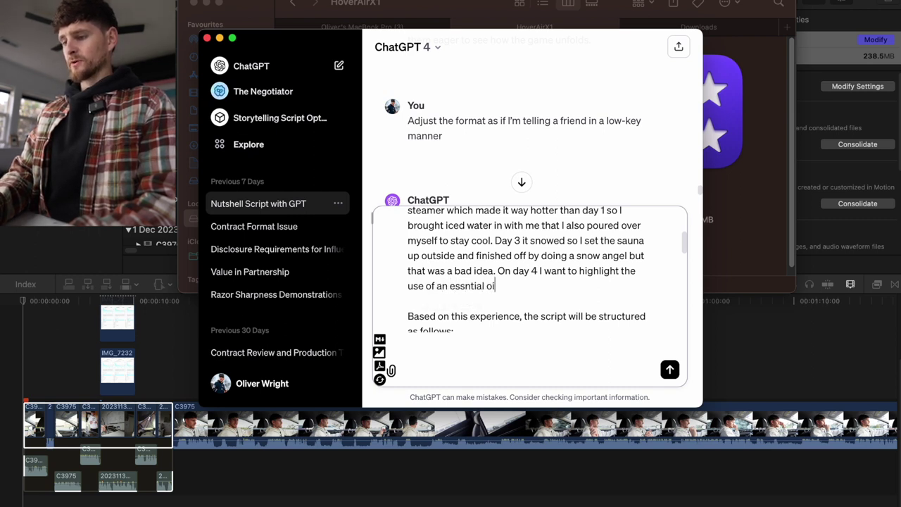
{"action": "type", "text": "l to relive my c"}
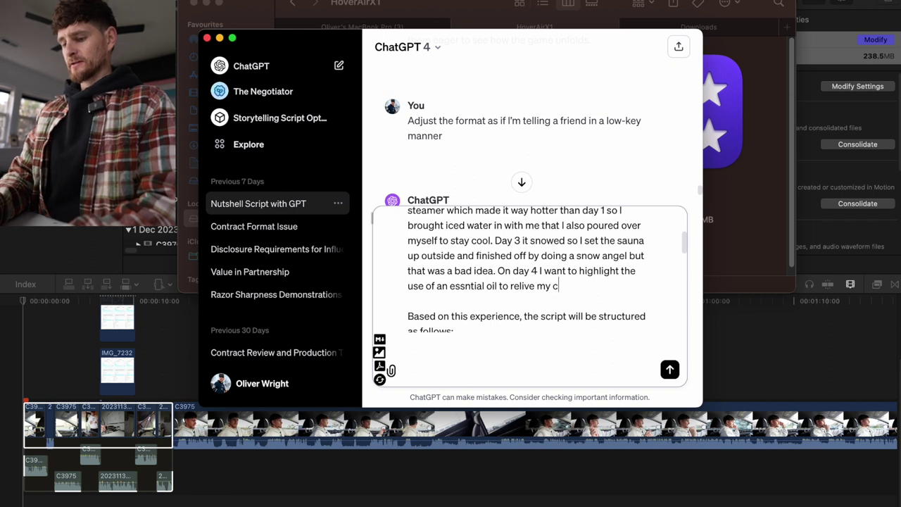
{"action": "type", "text": "ongestion"}
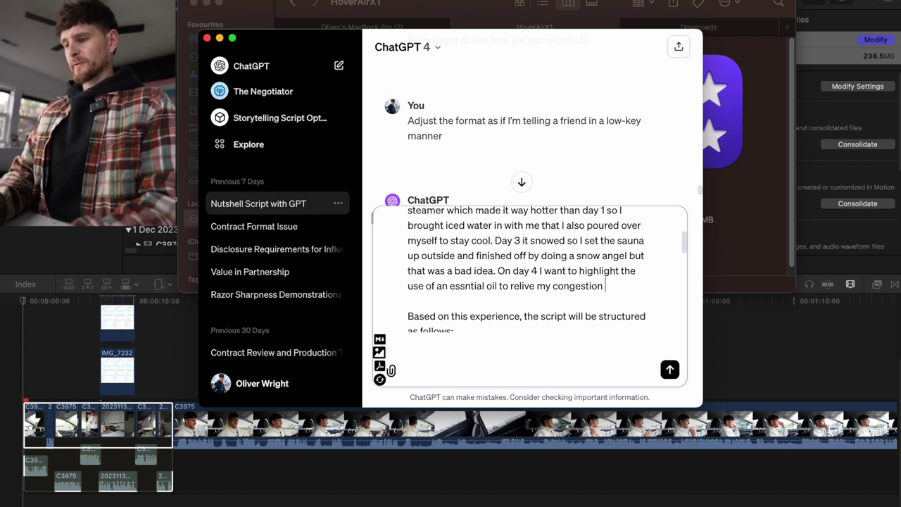
{"action": "type", "text": "and"}
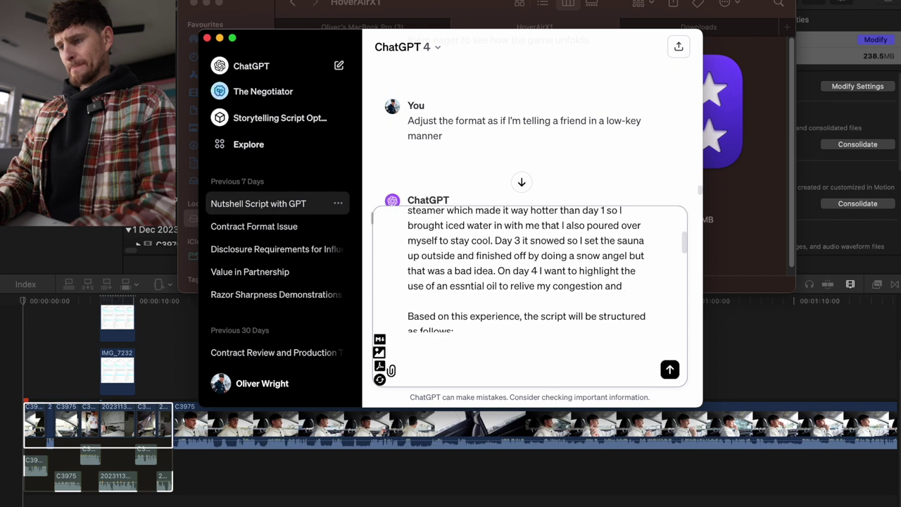
{"action": "key", "text": "BackSpace"}
{"action": "key", "text": "BackSpace"}
{"action": "key", "text": "BackSpace"}
{"action": "key", "text": "BackSpace"}
{"action": "key", "text": "BackSpace"}
{"action": "type", "text": "."}
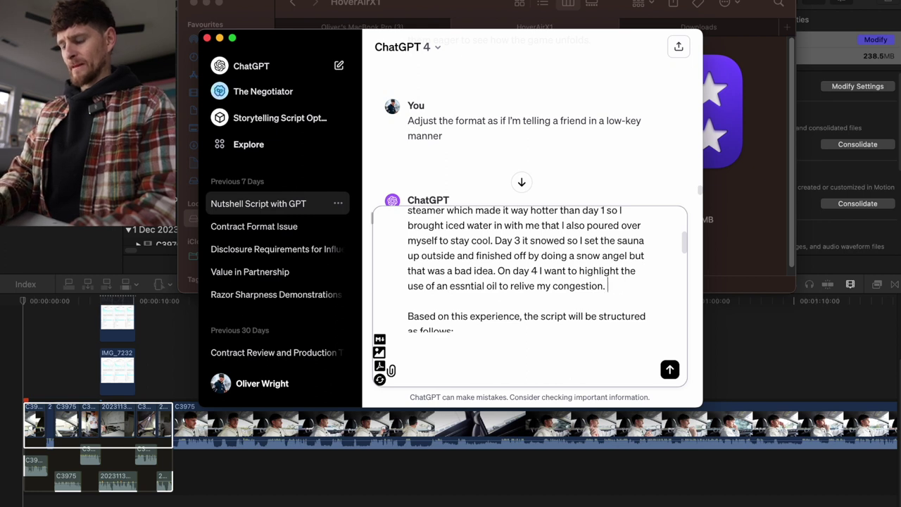
Step: Add "I also show that the sauna is so broken that I can't use it again and will need" after the Day 4 sentence
{"action": "type", "text": " I"}
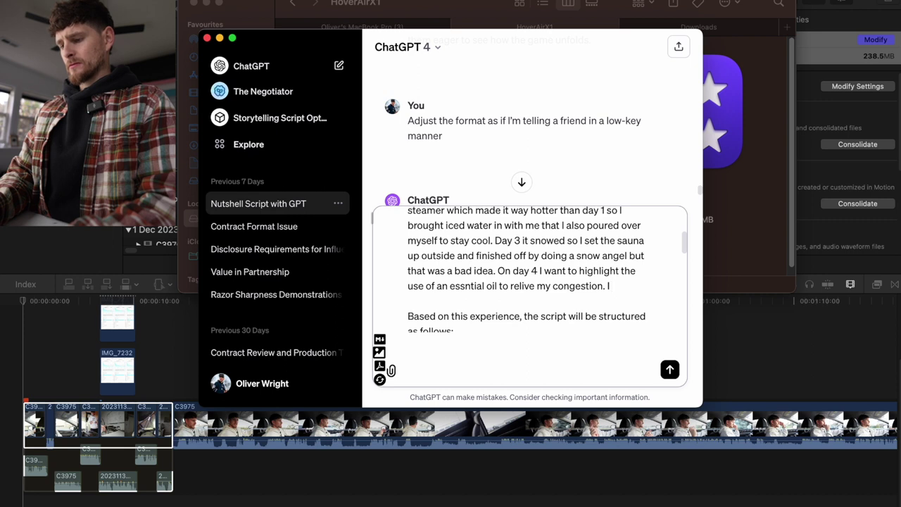
{"action": "type", "text": " also show t"}
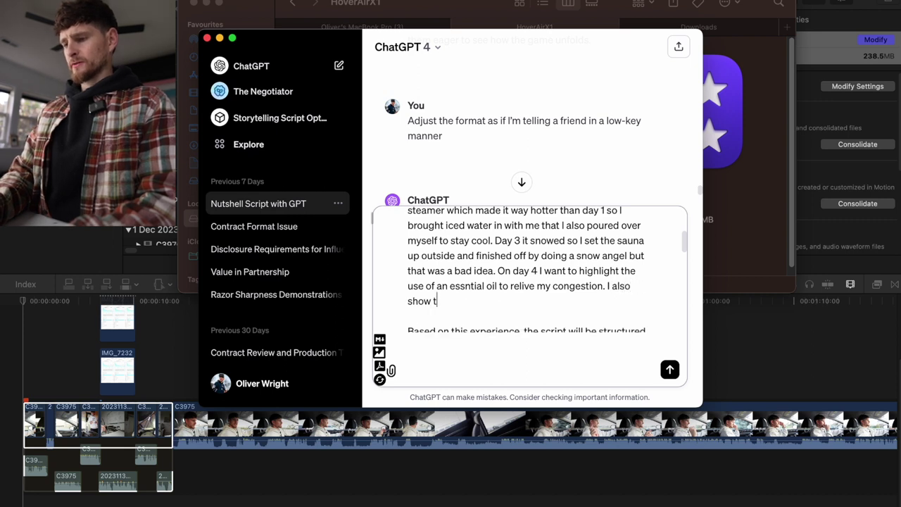
{"action": "type", "text": "hat the sauna "}
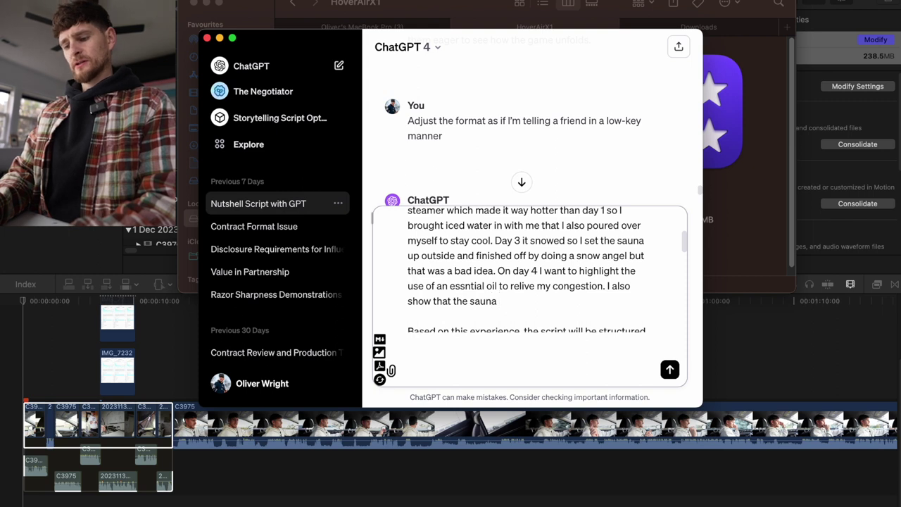
{"action": "type", "text": "is so brok"}
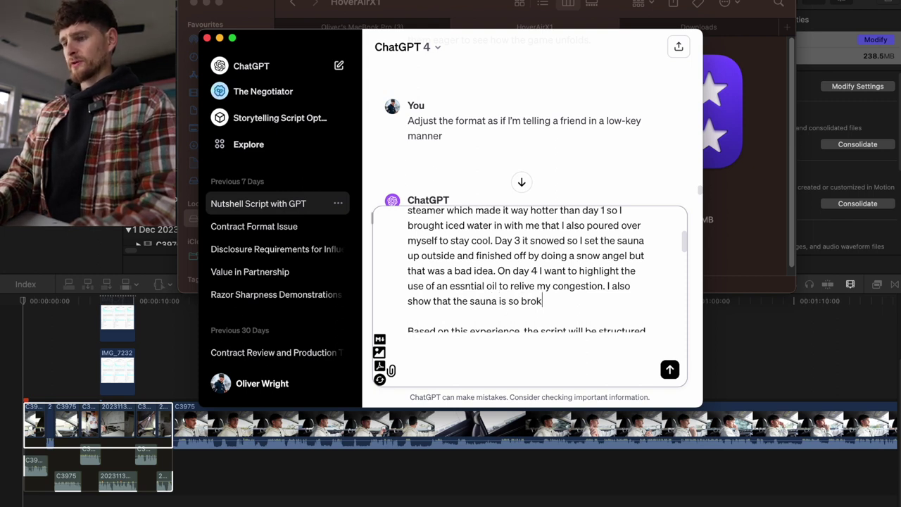
{"action": "type", "text": "en that I c  Based on"}
{"action": "key", "text": "BackSpace"}
{"action": "key", "text": "BackSpace"}
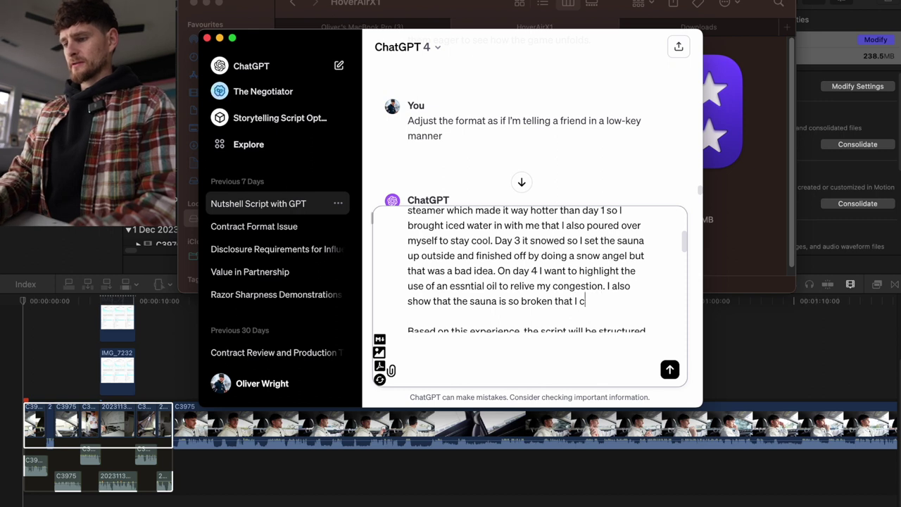
{"action": "type", "text": "an't use it a"}
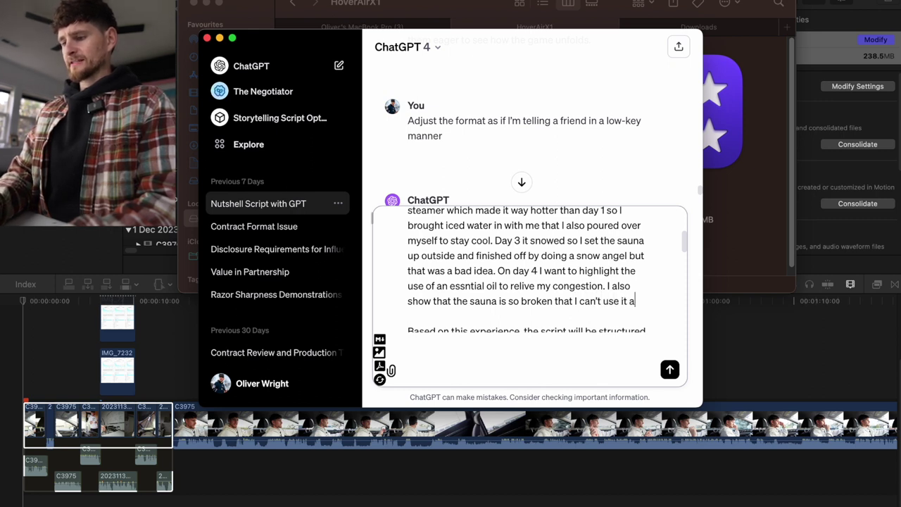
{"action": "type", "text": "gain and will need"}
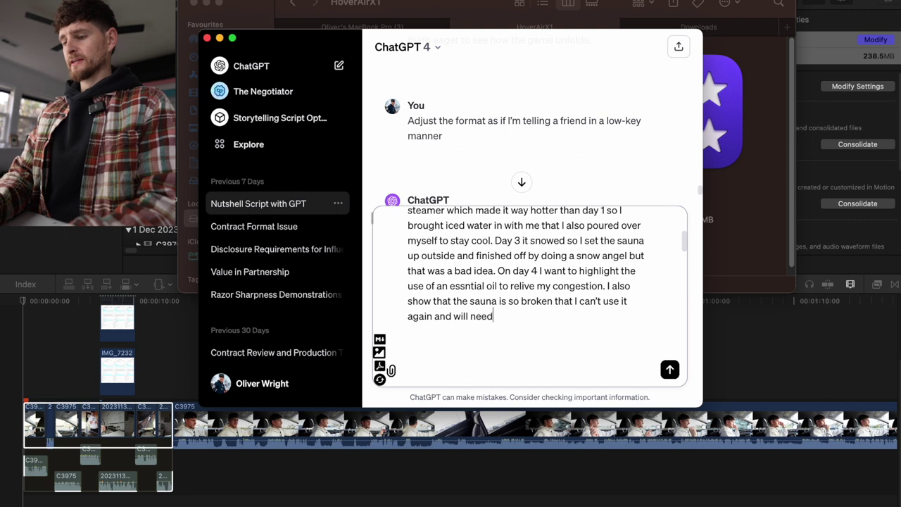
Step: Continue the broken-sauna sentence with "to try a real sauna like all the Finnish people in the comment section have been suggesting"
{"action": "type", "text": " to try a rea"}
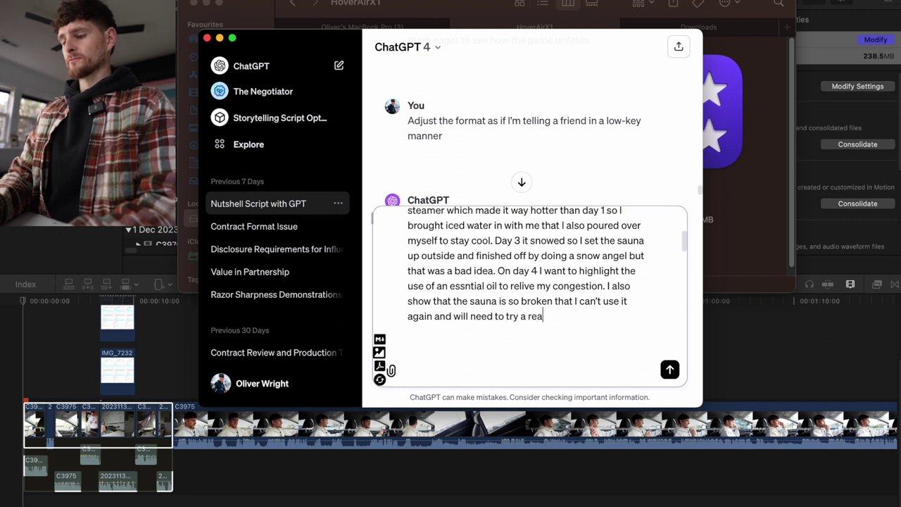
{"action": "type", "text": "l sauna l"}
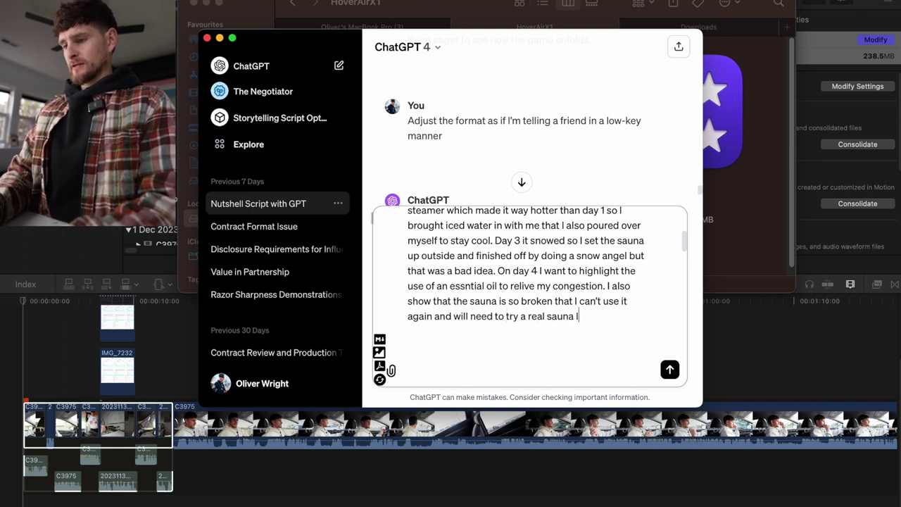
{"action": "type", "text": "ike all "}
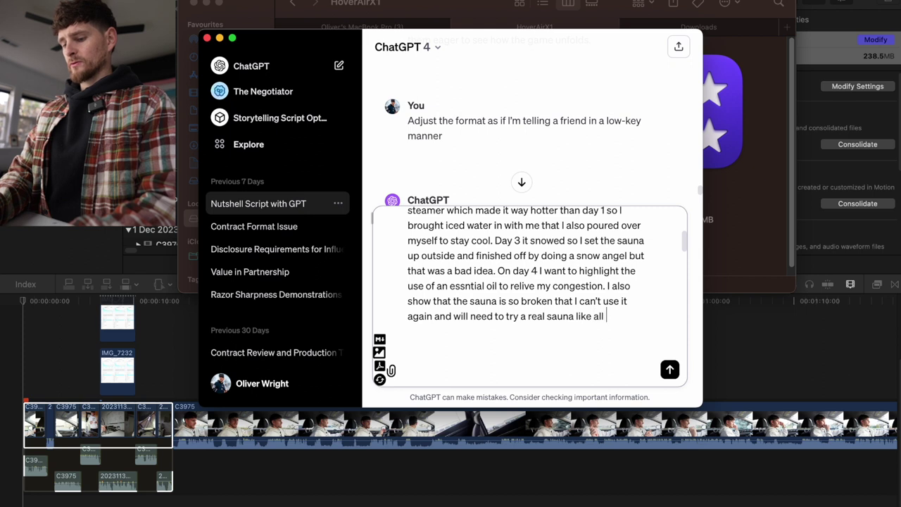
{"action": "type", "text": "the Finnish "}
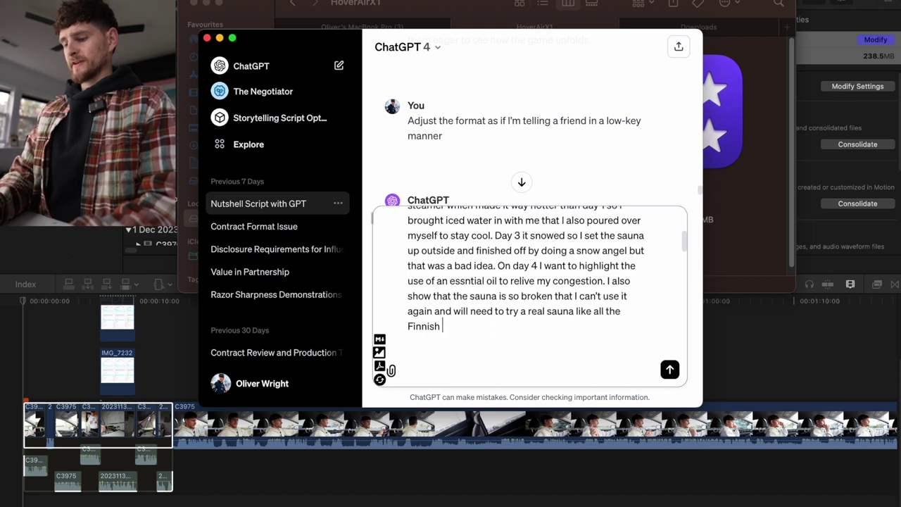
{"action": "type", "text": "people in the comme"}
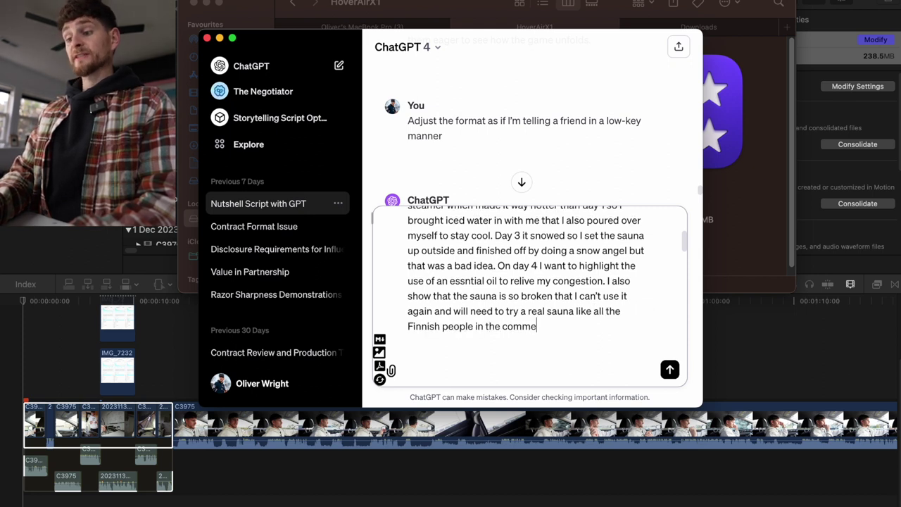
{"action": "type", "text": "nt section ha"}
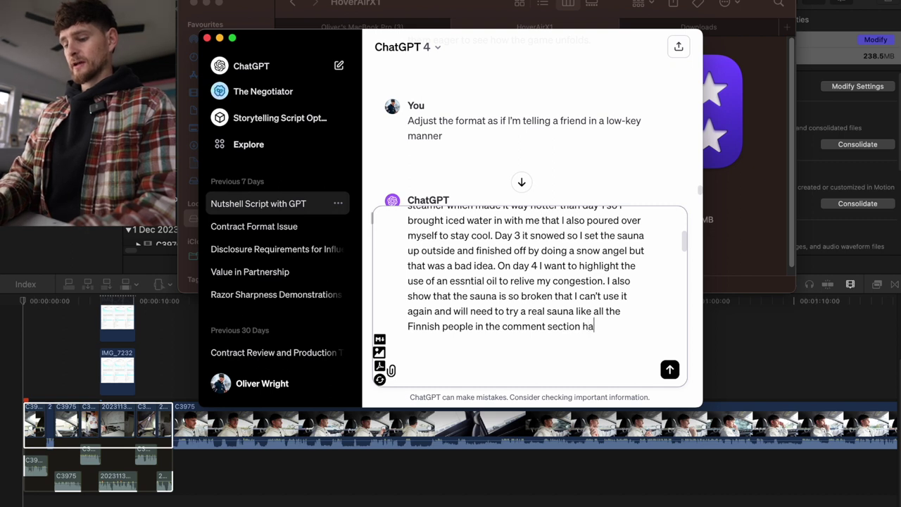
{"action": "type", "text": "ve been suggesting"}
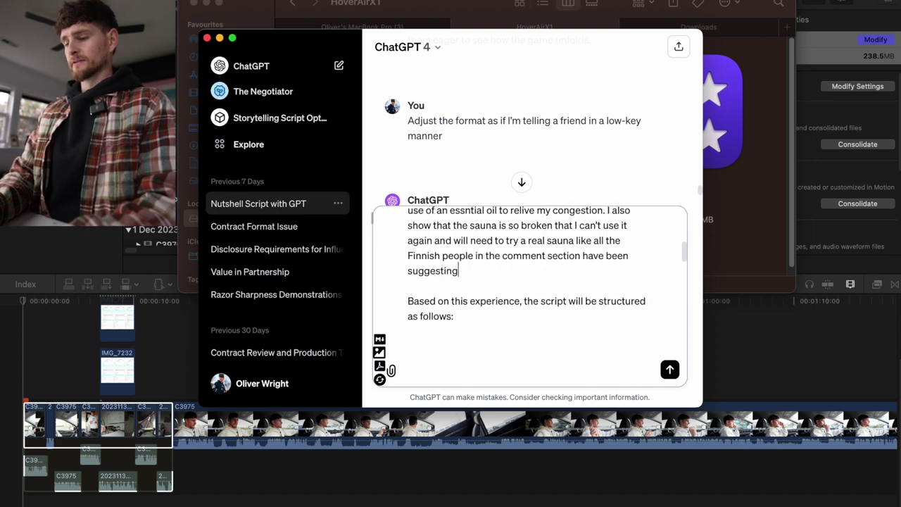
Step: Add "I also learn the sauna I've been using is wet heat vs dry heat, which is apparently worse." and send the prompt
{"action": "type", "text": ". I"}
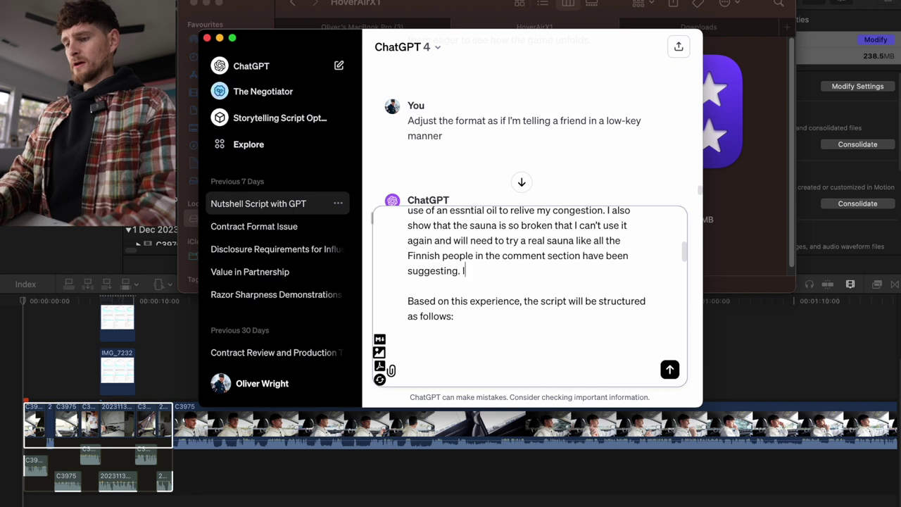
{"action": "type", "text": " also learn th"}
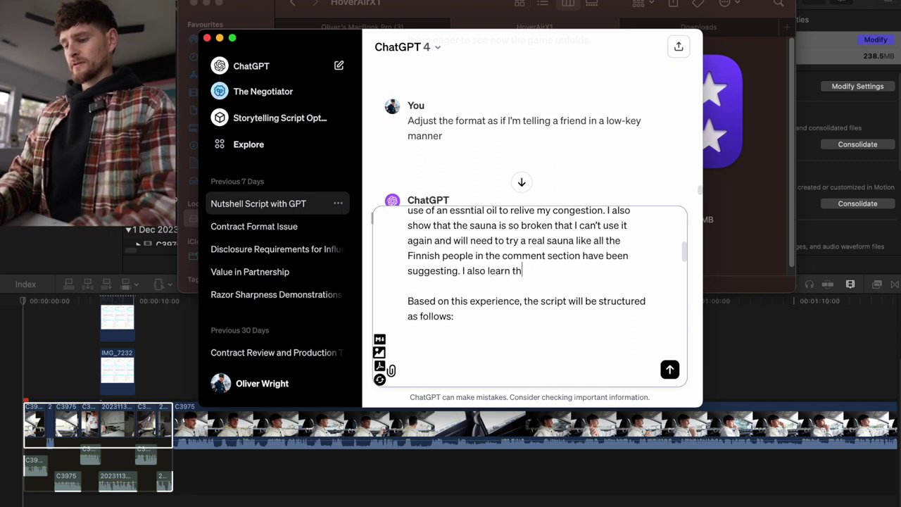
{"action": "type", "text": "e sauna l've "}
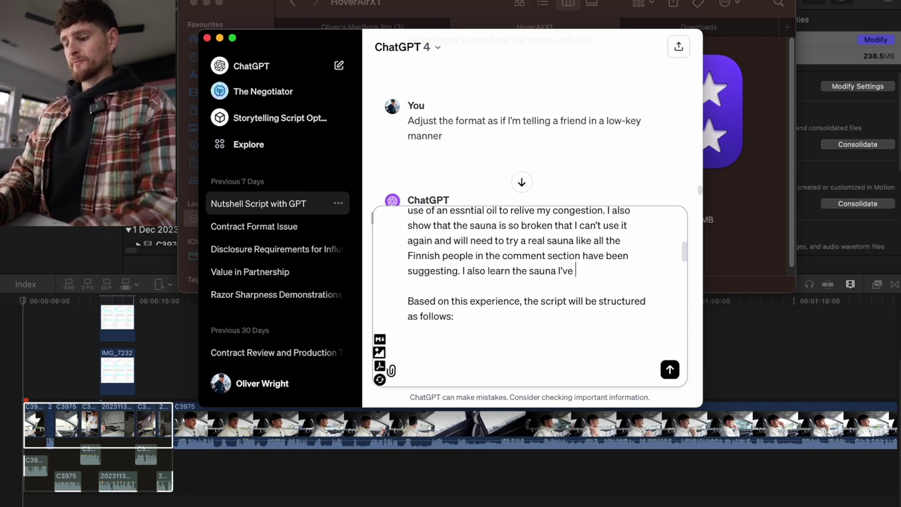
{"action": "type", "text": "been using is we"}
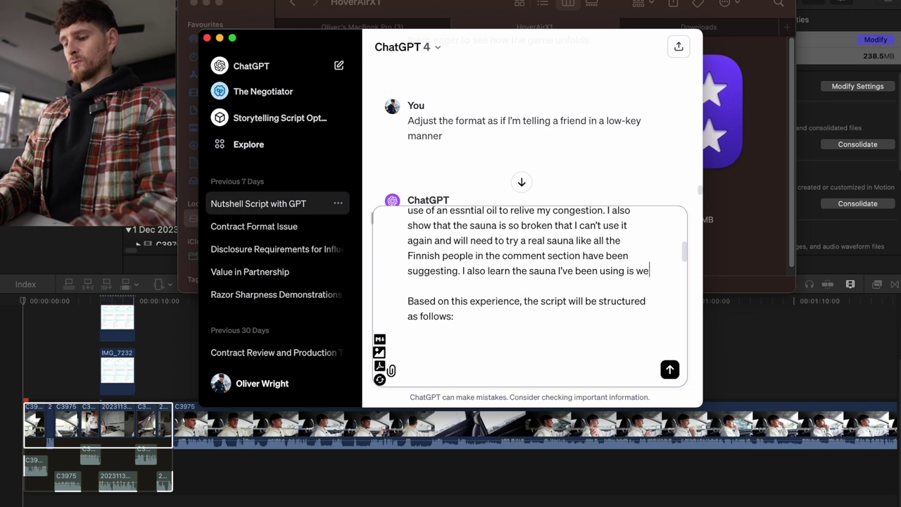
{"action": "type", "text": "t heat vs dr"}
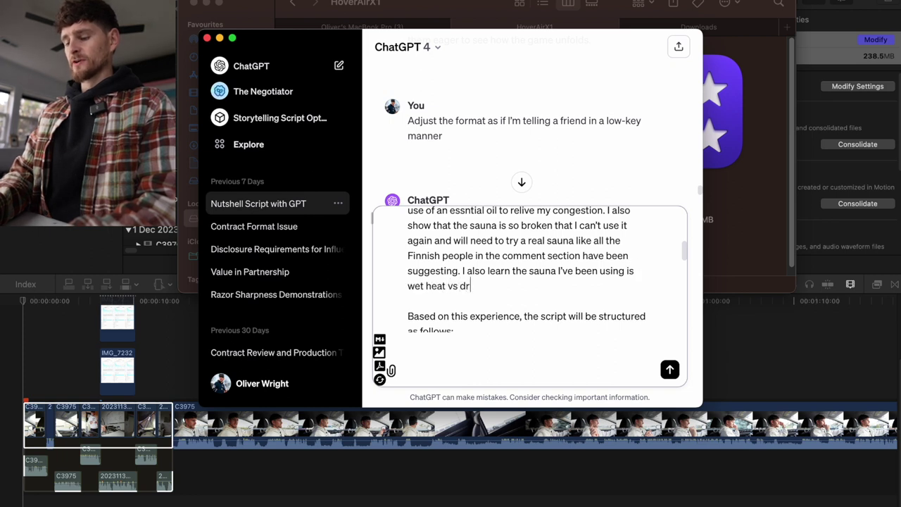
{"action": "type", "text": "y heat, whi"}
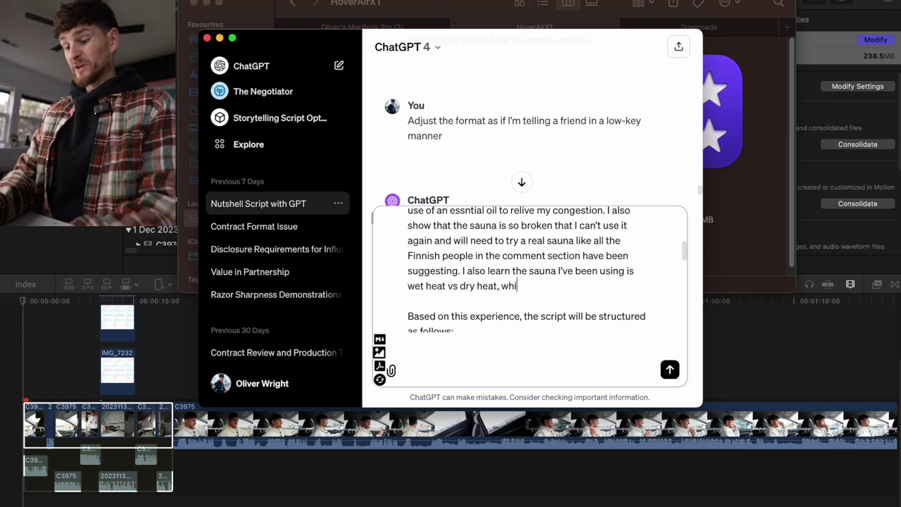
{"action": "type", "text": "ch is apparently worse"}
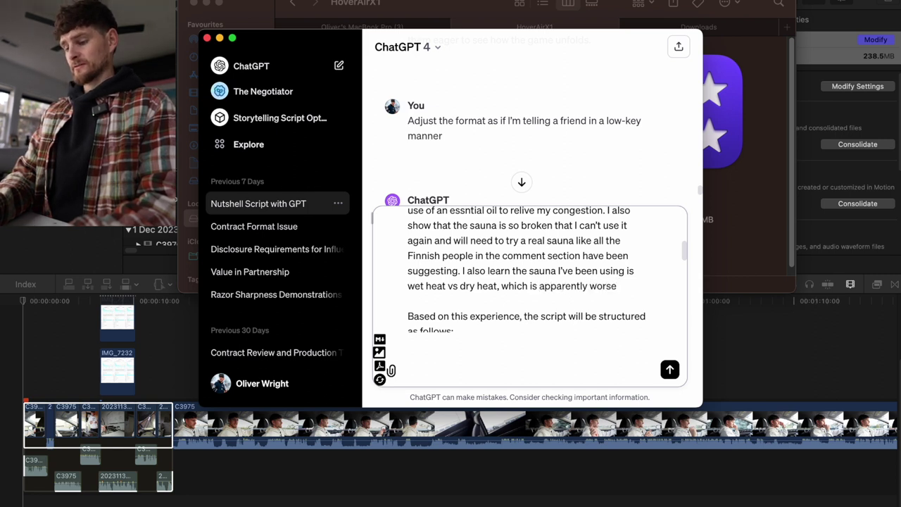
{"action": "type", "text": "."}
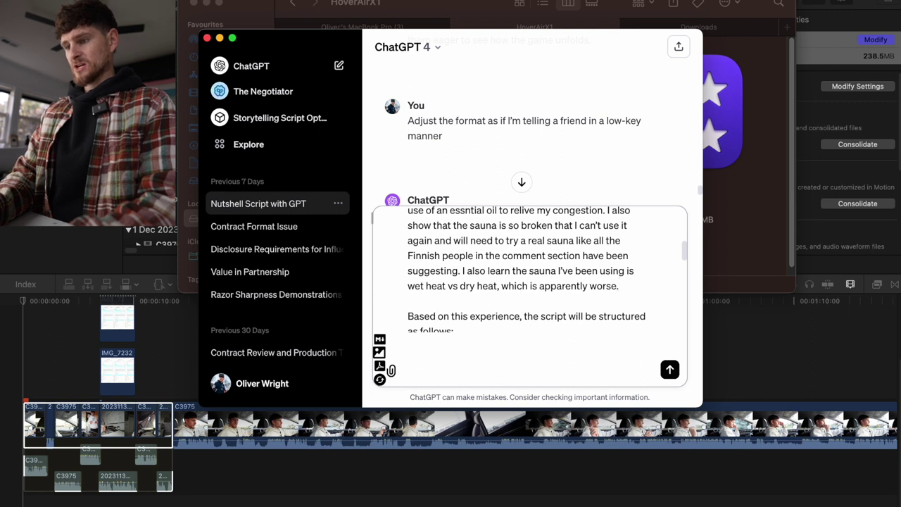
{"action": "key", "text": "Return"}
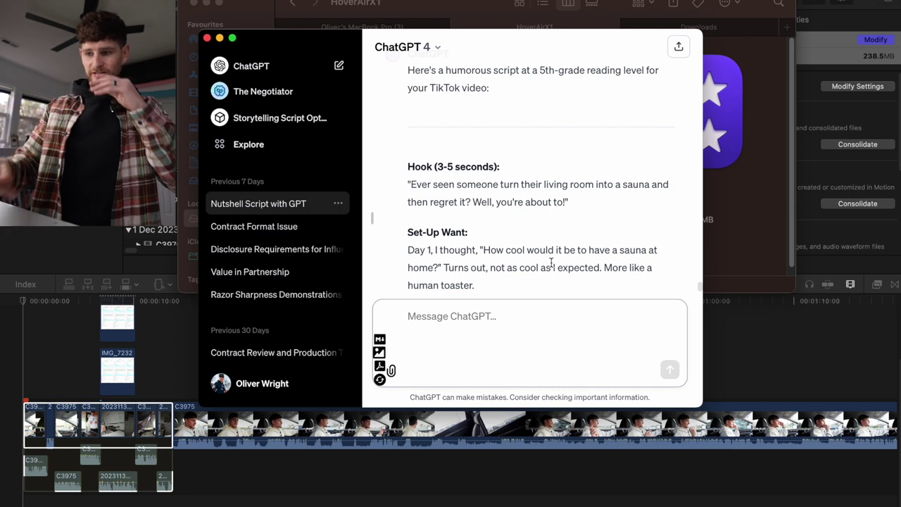
Step: Read the Hook, Set-Up Want, Point of No Return and Catch sections of the generated sauna script
{"action": "scroll", "coordinate": [551, 261], "scroll_direction": "down", "scroll_amount": 5}
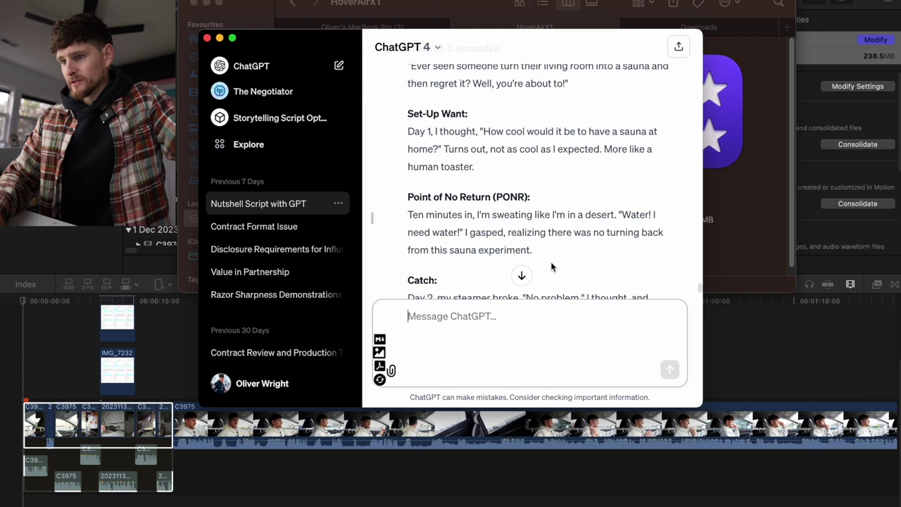
{"action": "scroll", "coordinate": [551, 266], "scroll_direction": "down", "scroll_amount": 1}
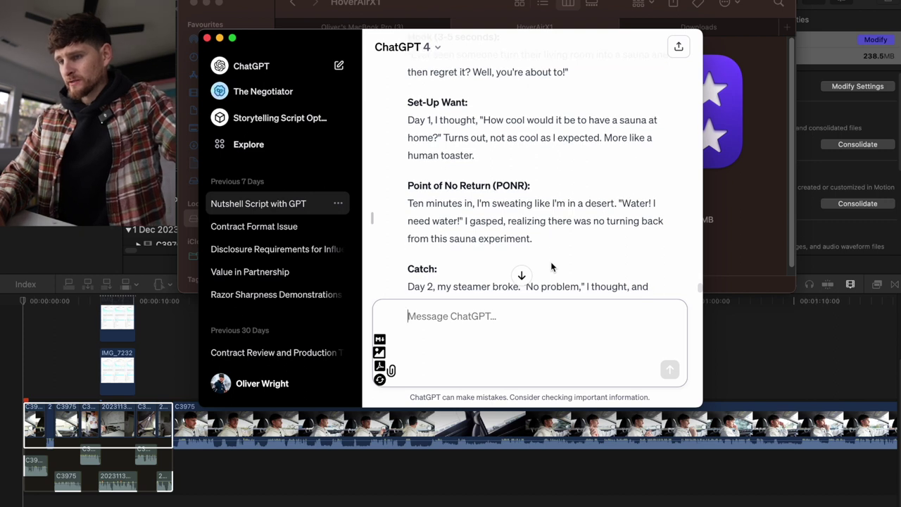
{"action": "scroll", "coordinate": [551, 266], "scroll_direction": "down", "scroll_amount": 4}
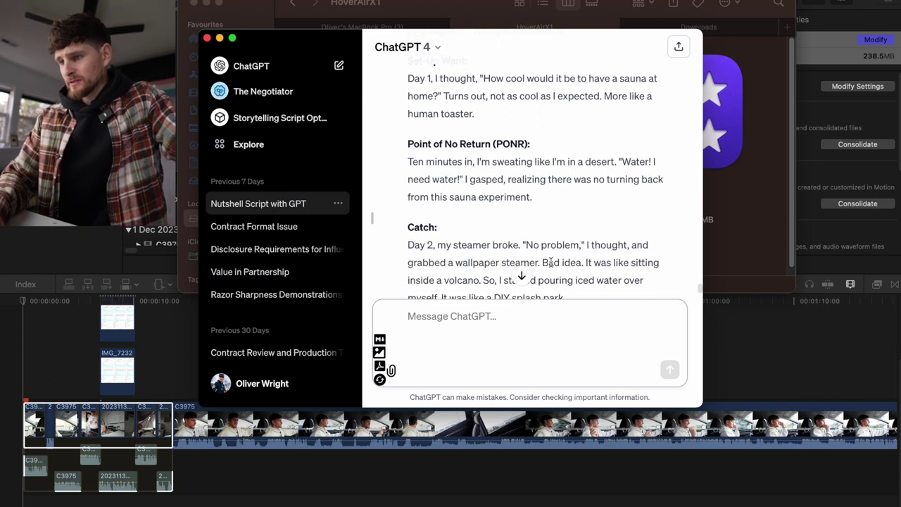
{"action": "scroll", "coordinate": [551, 262], "scroll_direction": "down", "scroll_amount": 2}
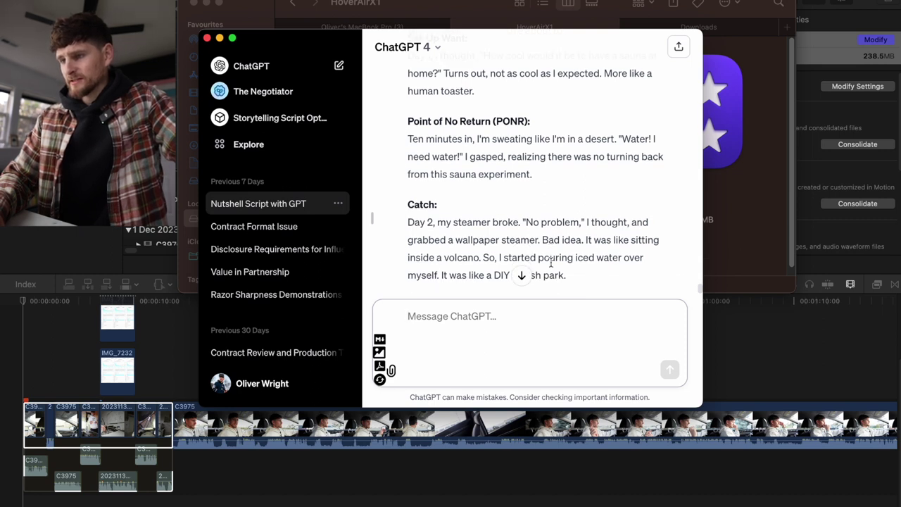
{"action": "scroll", "coordinate": [551, 262], "scroll_direction": "down", "scroll_amount": 5}
{"action": "scroll", "coordinate": [551, 261], "scroll_direction": "down", "scroll_amount": 1}
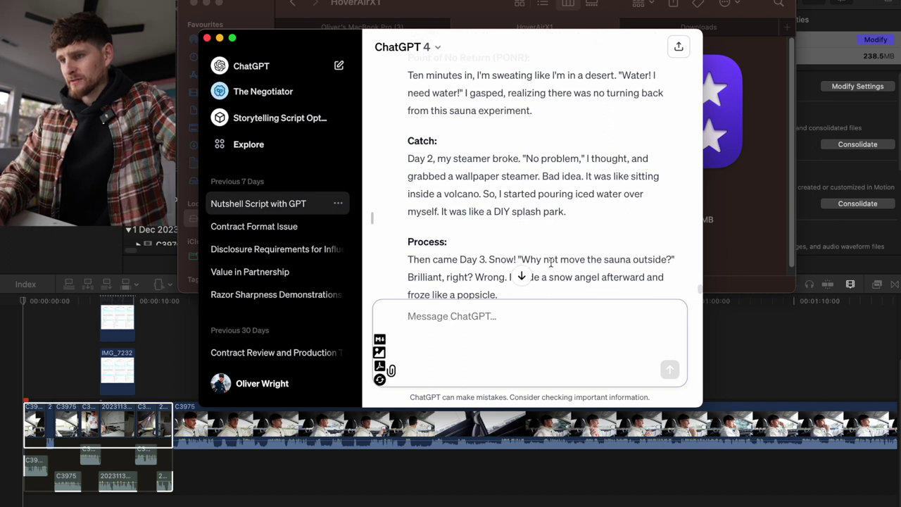
{"action": "scroll", "coordinate": [551, 262], "scroll_direction": "up", "scroll_amount": 7}
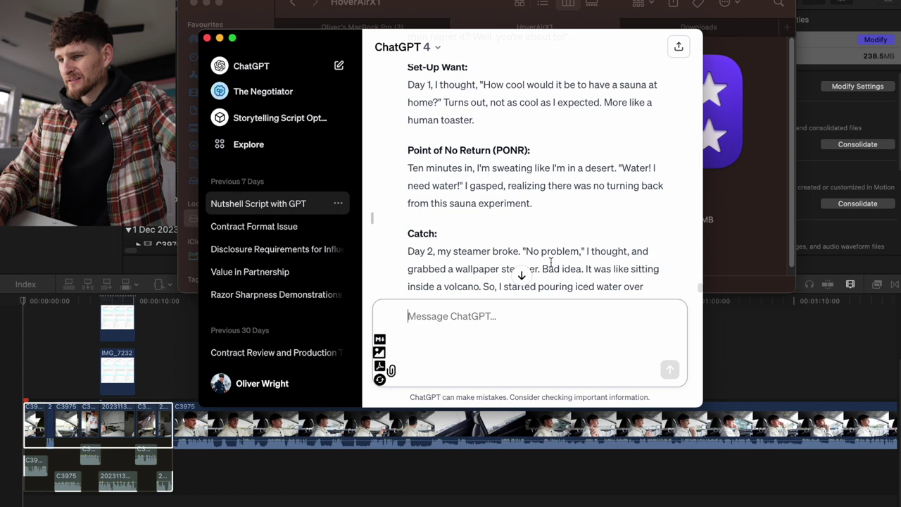
{"action": "scroll", "coordinate": [550, 262], "scroll_direction": "down", "scroll_amount": 7}
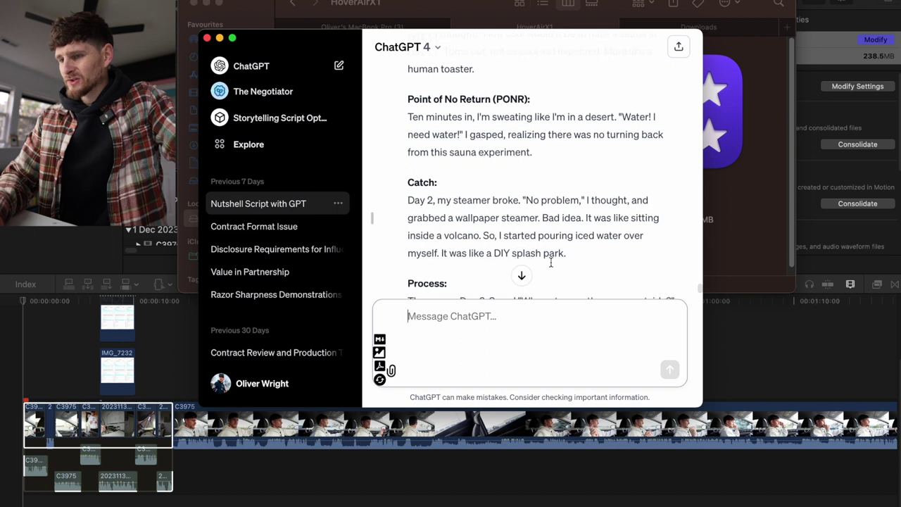
{"action": "scroll", "coordinate": [551, 262], "scroll_direction": "up", "scroll_amount": 2}
{"action": "scroll", "coordinate": [551, 266], "scroll_direction": "down", "scroll_amount": 2}
{"action": "scroll", "coordinate": [551, 265], "scroll_direction": "up", "scroll_amount": 6}
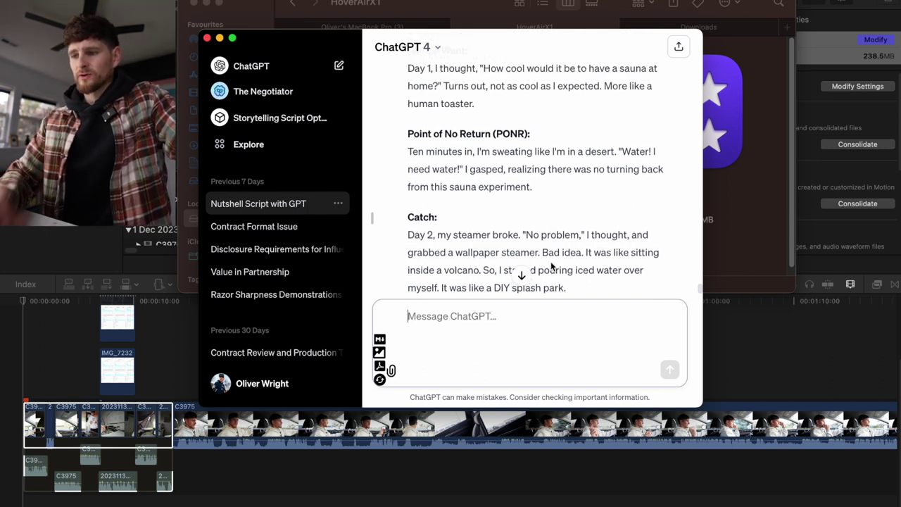
Step: Review the script's Process, Crisis, Climactic Choice and Finale sections, then recheck the Day 2 to Day 4 storyline
{"action": "scroll", "coordinate": [551, 265], "scroll_direction": "down", "scroll_amount": 10}
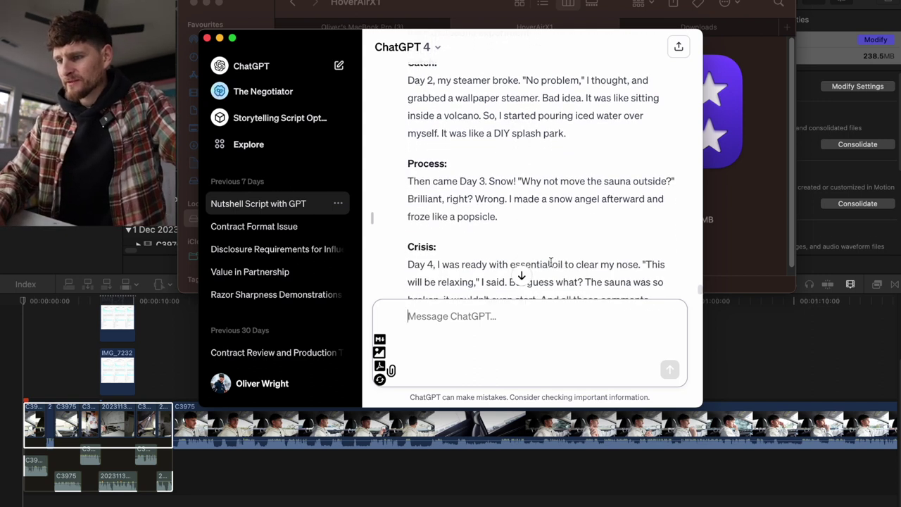
{"action": "scroll", "coordinate": [551, 264], "scroll_direction": "down", "scroll_amount": 2}
{"action": "scroll", "coordinate": [550, 261], "scroll_direction": "down", "scroll_amount": 4}
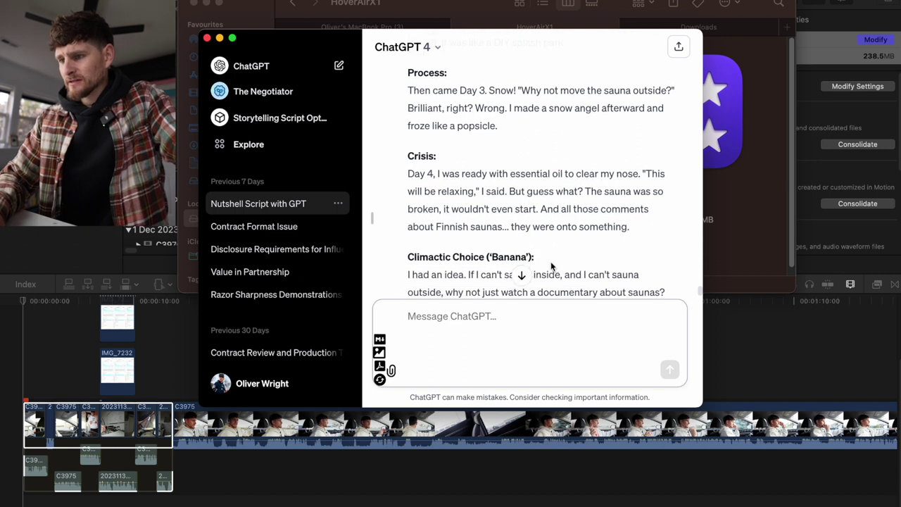
{"action": "scroll", "coordinate": [550, 261], "scroll_direction": "down", "scroll_amount": 4}
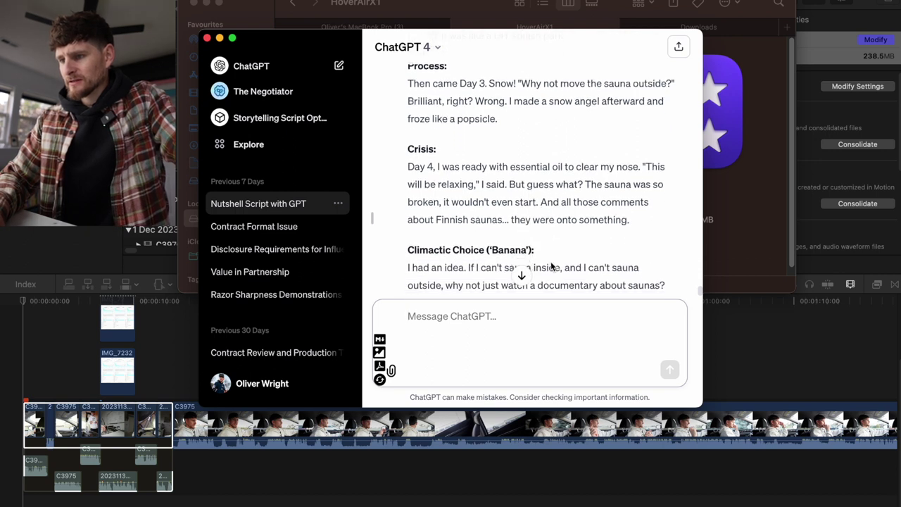
{"action": "scroll", "coordinate": [550, 261], "scroll_direction": "down", "scroll_amount": 1}
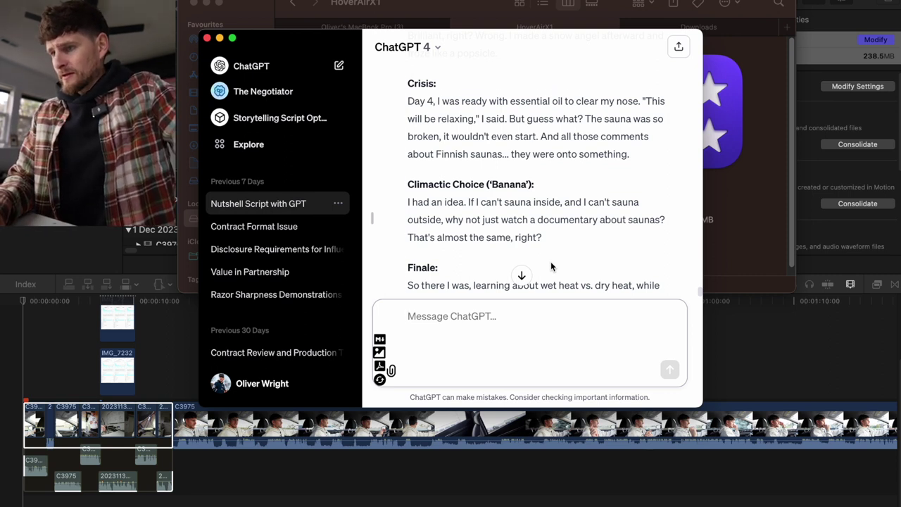
{"action": "scroll", "coordinate": [550, 261], "scroll_direction": "down", "scroll_amount": 1}
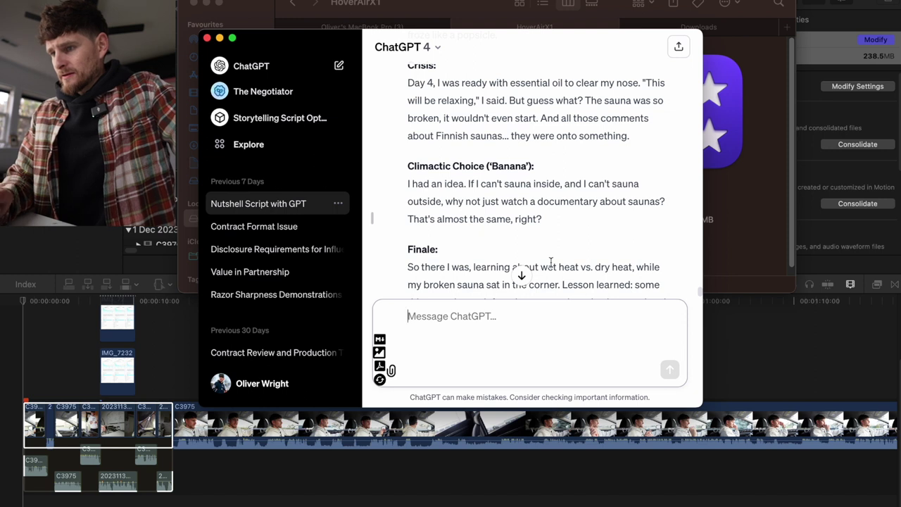
{"action": "scroll", "coordinate": [550, 261], "scroll_direction": "down", "scroll_amount": 3}
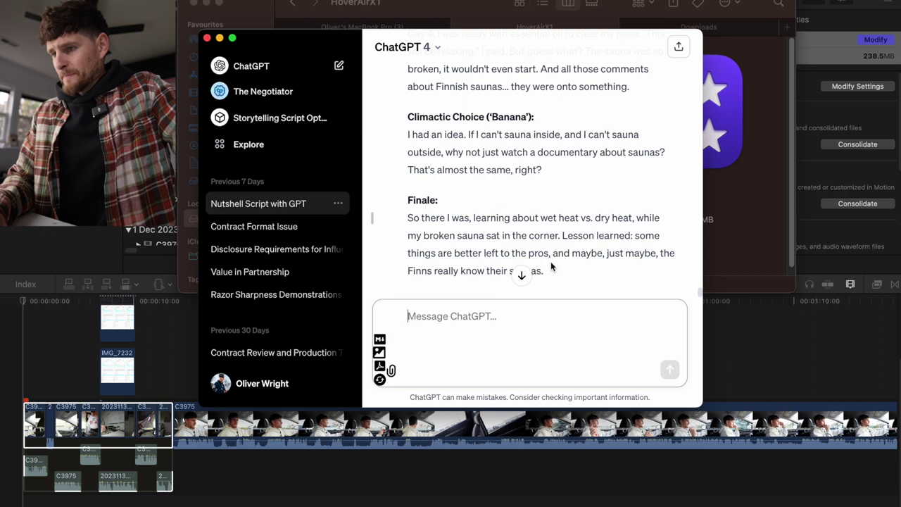
{"action": "scroll", "coordinate": [550, 264], "scroll_direction": "up", "scroll_amount": 5}
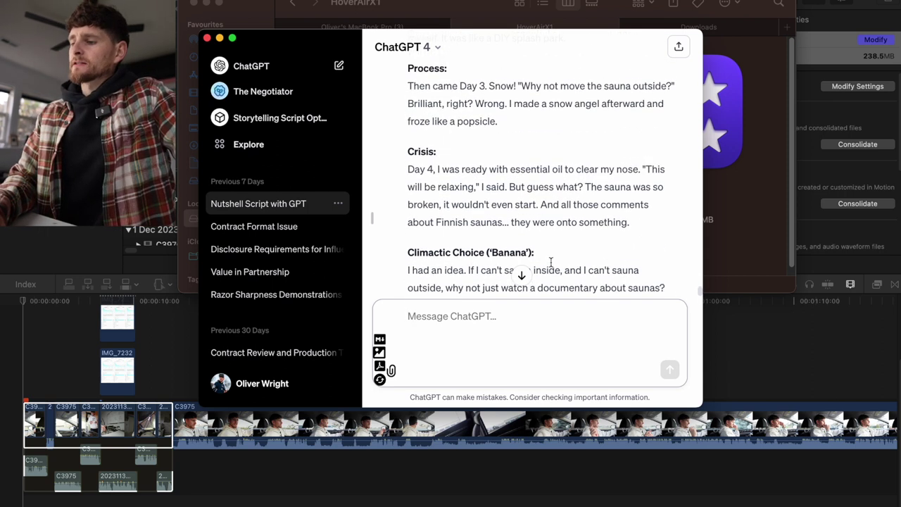
{"action": "scroll", "coordinate": [551, 264], "scroll_direction": "down", "scroll_amount": 5}
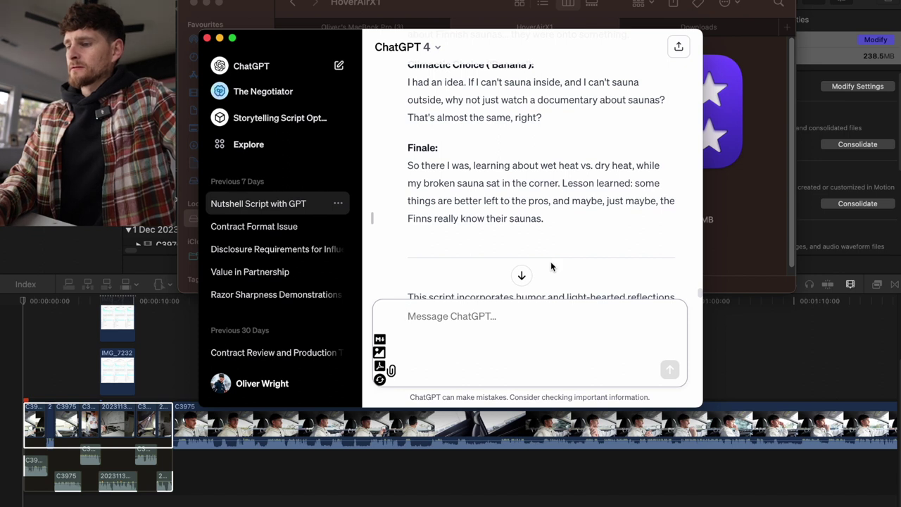
{"action": "scroll", "coordinate": [550, 265], "scroll_direction": "up", "scroll_amount": 10}
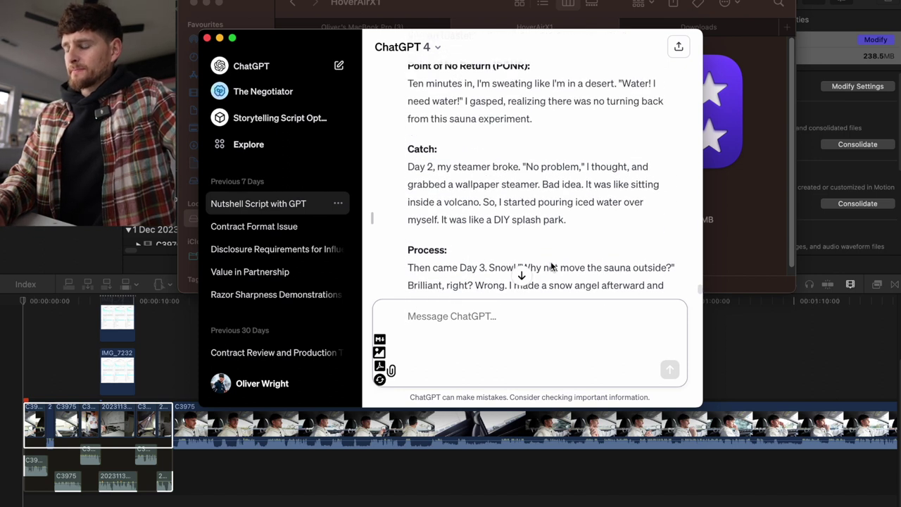
{"action": "scroll", "coordinate": [550, 263], "scroll_direction": "down", "scroll_amount": 1}
{"action": "scroll", "coordinate": [551, 263], "scroll_direction": "down", "scroll_amount": 1}
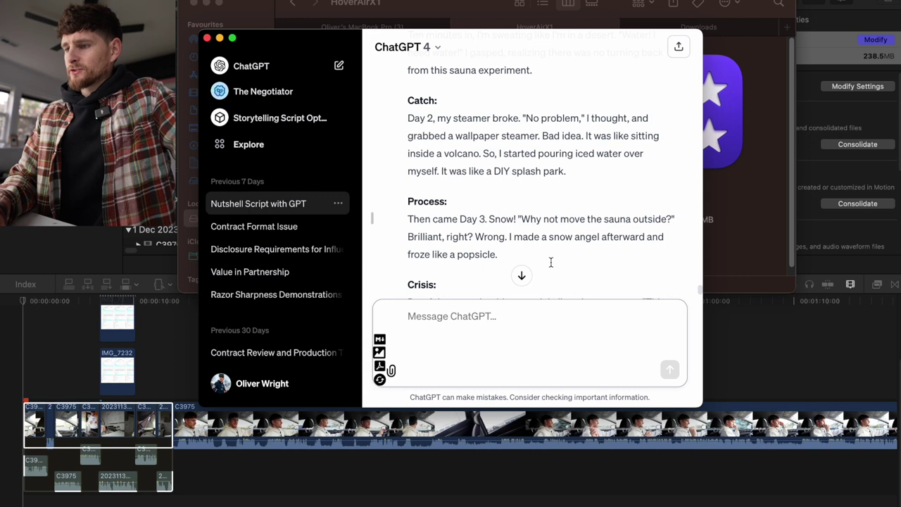
{"action": "scroll", "coordinate": [551, 265], "scroll_direction": "down", "scroll_amount": 2}
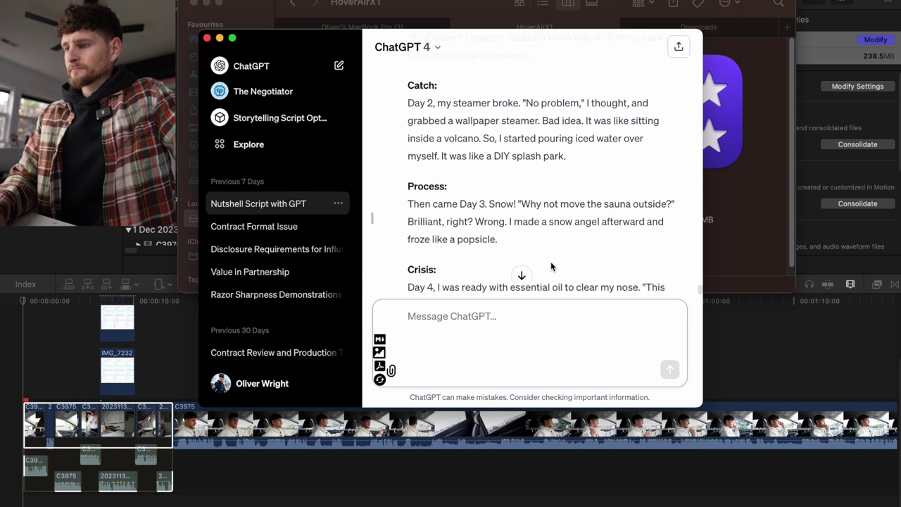
{"action": "scroll", "coordinate": [551, 265], "scroll_direction": "down", "scroll_amount": 2}
{"action": "scroll", "coordinate": [551, 265], "scroll_direction": "down", "scroll_amount": 2}
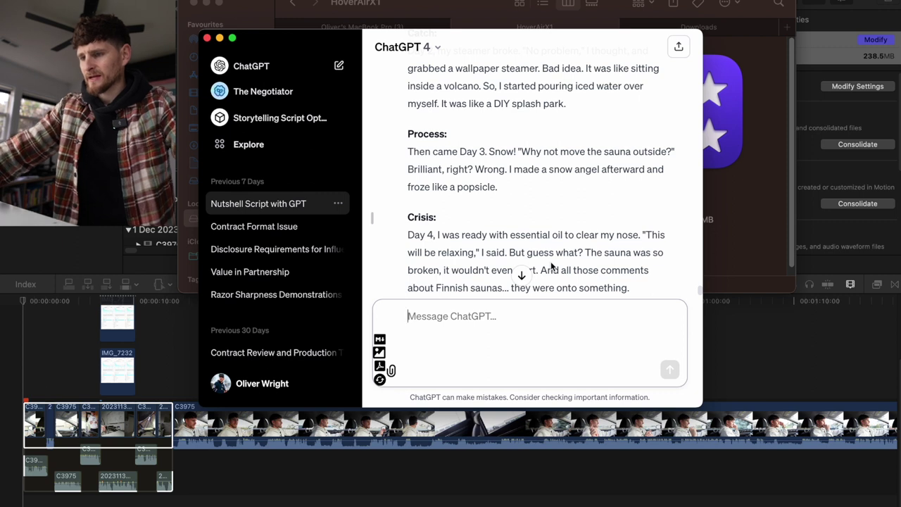
{"action": "type", "text": "The"}
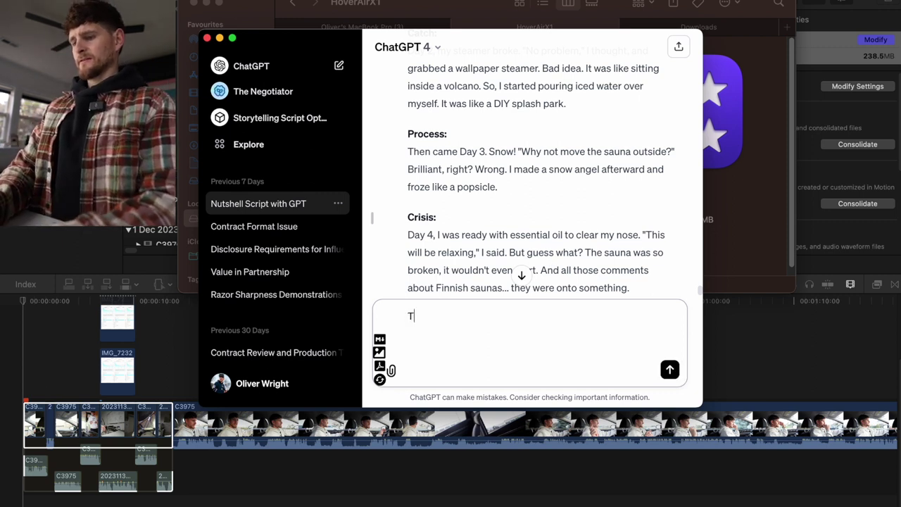
{"action": "key", "text": "BackSpace"}
{"action": "key", "text": "BackSpace"}
{"action": "key", "text": "BackSpace"}
{"action": "key", "text": "BackSpace"}
Step: Start a follow-up message with "Adapt the script so the real reason for trying a"
{"action": "type", "text": "Adat"}
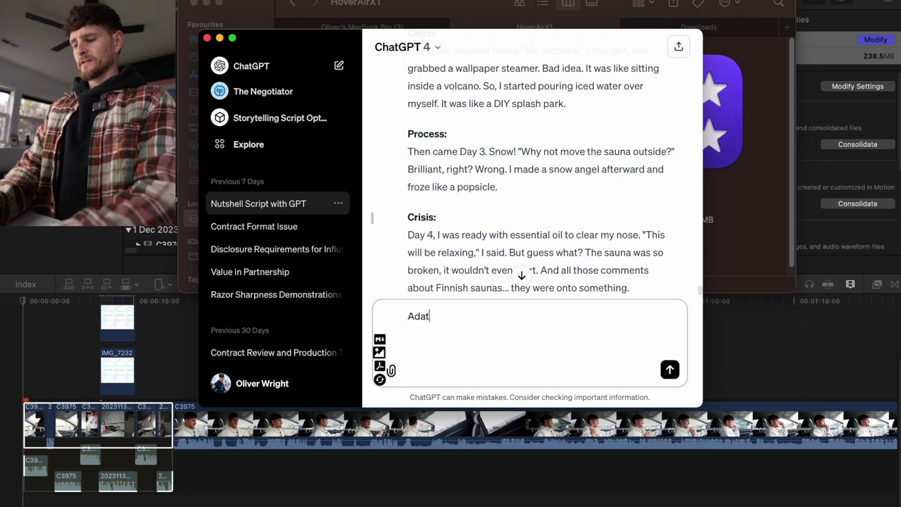
{"action": "key", "text": "BackSpace"}
{"action": "type", "text": "pt the"}
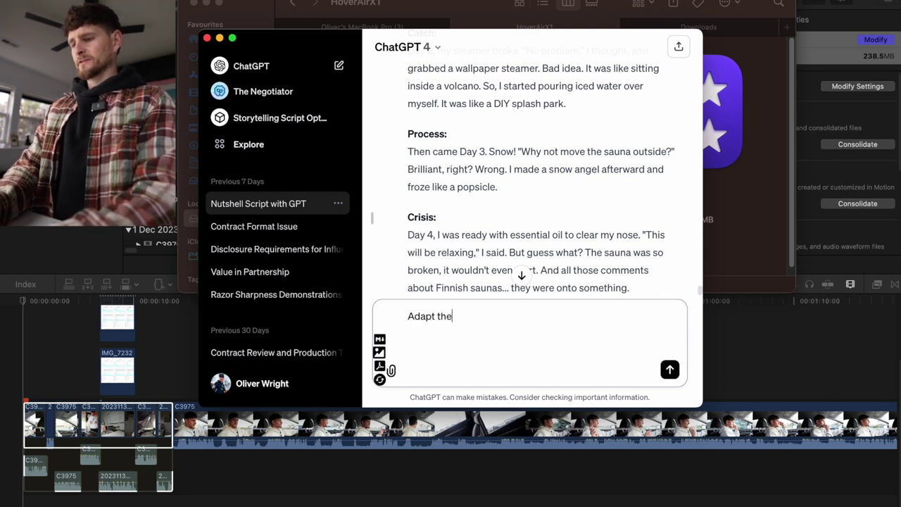
{"action": "type", "text": " scrip"}
{"action": "key", "text": "BackSpace"}
{"action": "key", "text": "BackSpace"}
{"action": "type", "text": "i"}
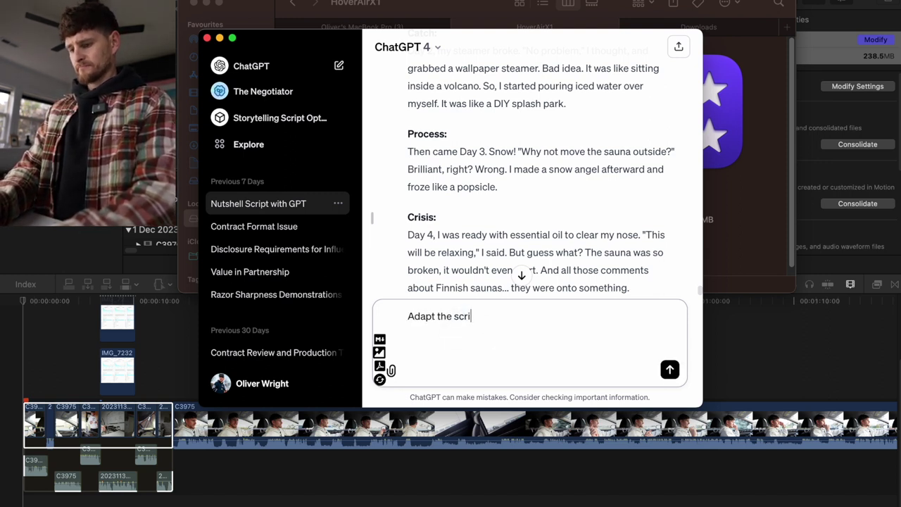
{"action": "type", "text": "pt so the real reaso"}
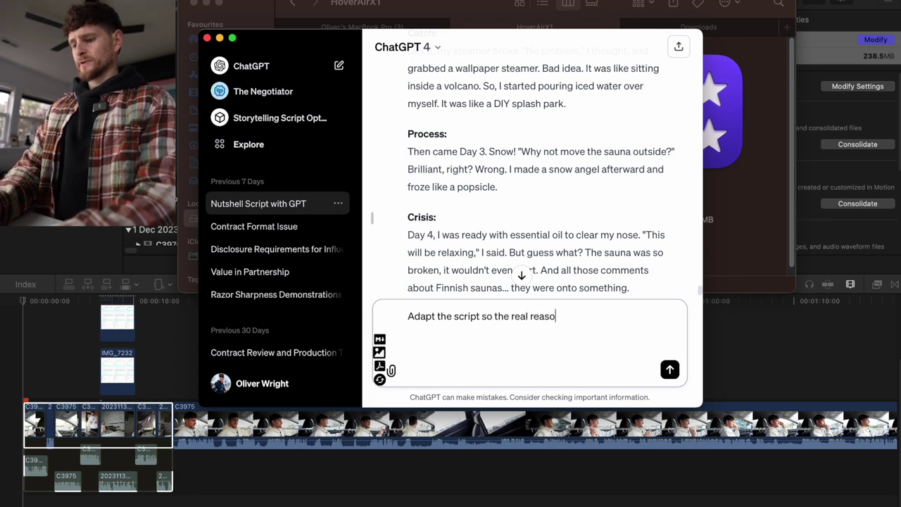
{"action": "type", "text": "n for trying a "}
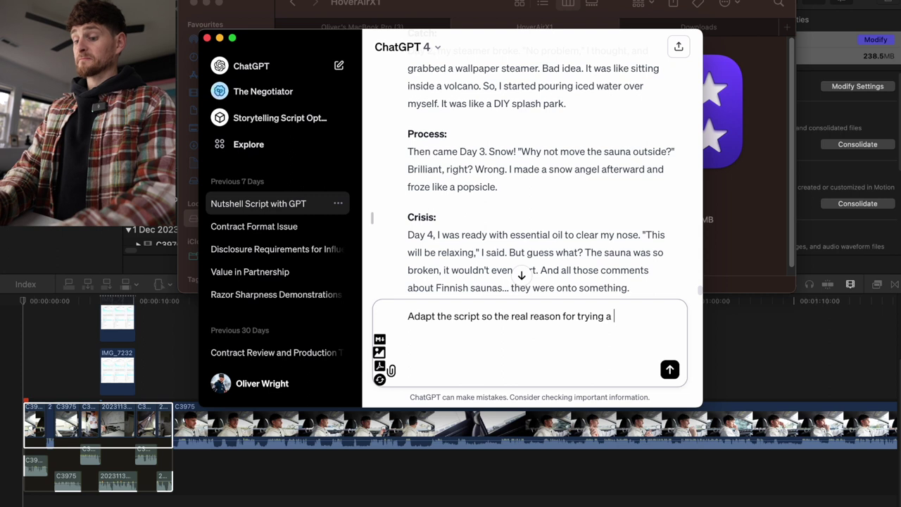
Step: Continue the message with "Day 4 in the at-home broken sauna instead of just going to a real sauna is to"
{"action": "type", "text": "Day 4 in the a"}
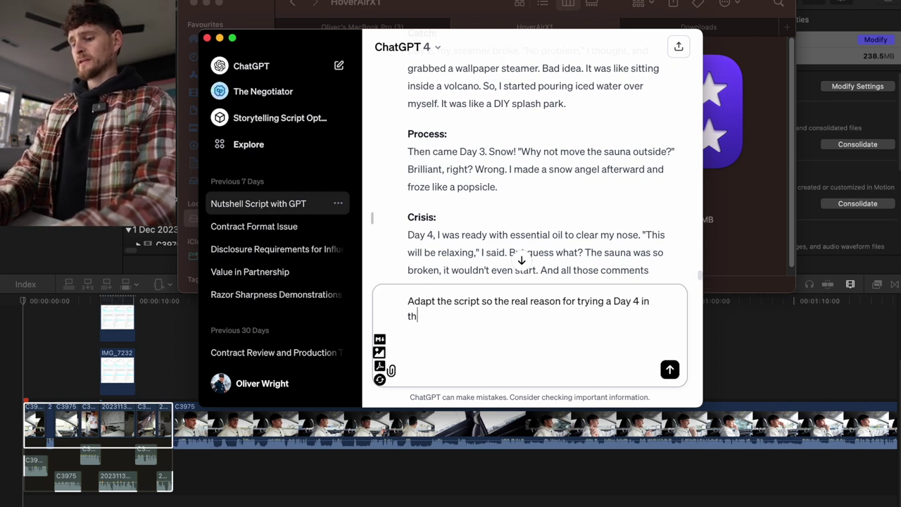
{"action": "type", "text": "t-home bro"}
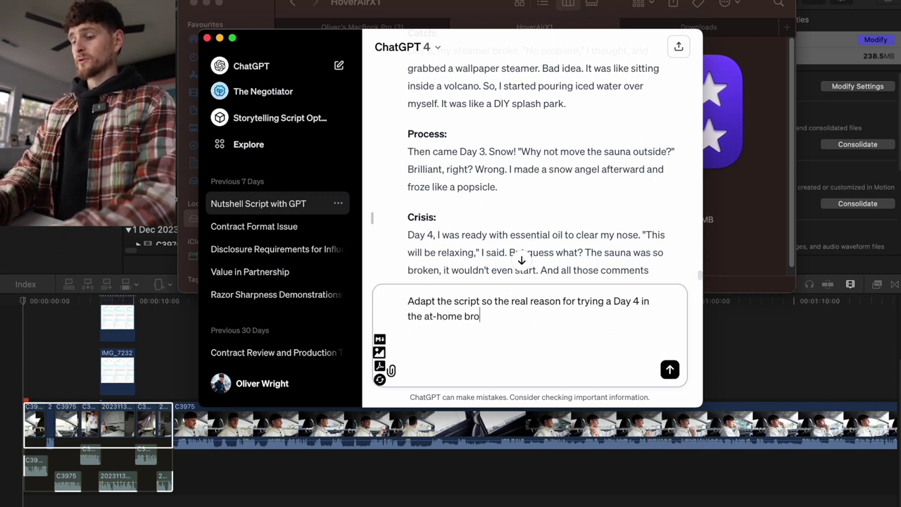
{"action": "type", "text": "ken sauna instead"}
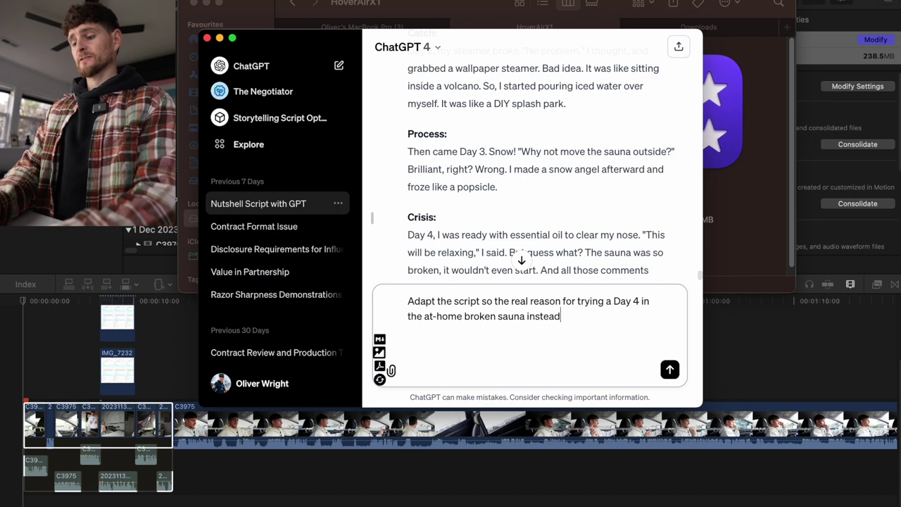
{"action": "type", "text": " of just going to a "}
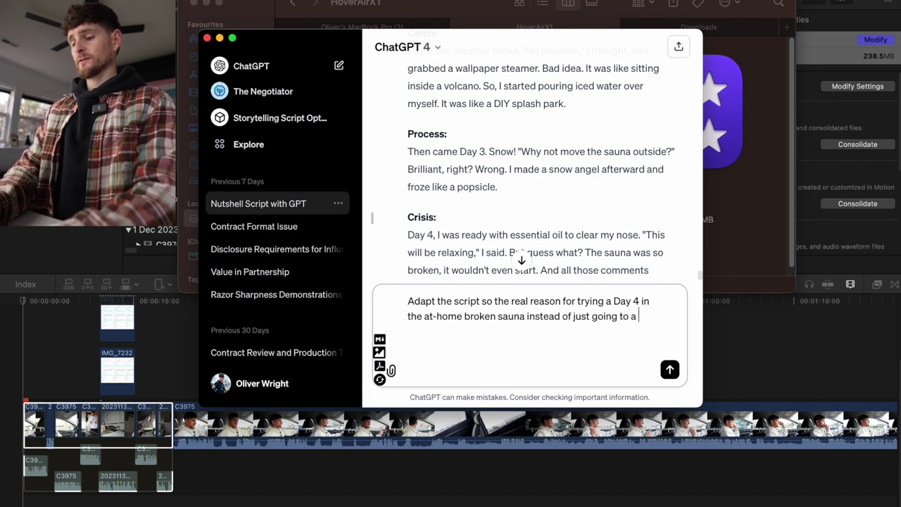
{"action": "type", "text": "real sauna is to"}
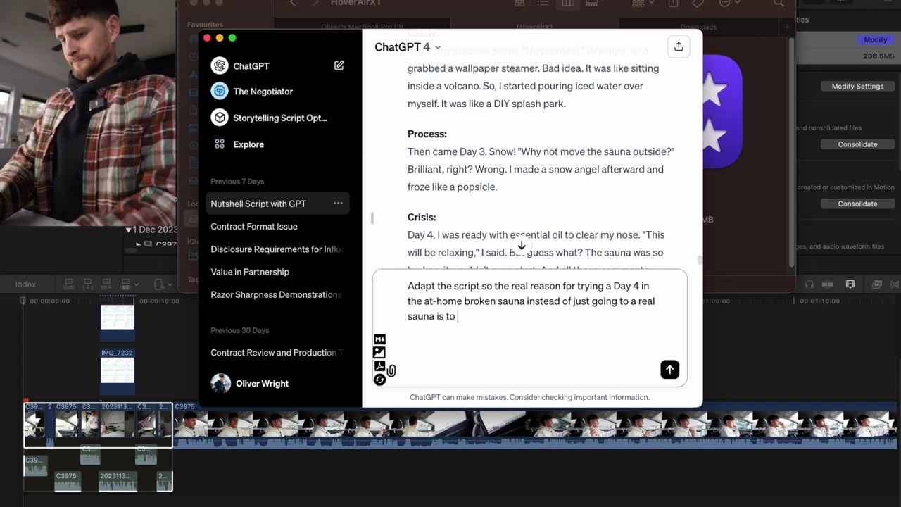
Step: Finish the message with "deal my sickness and congestion with the essential oils" and send it
{"action": "type", "text": " deal my "}
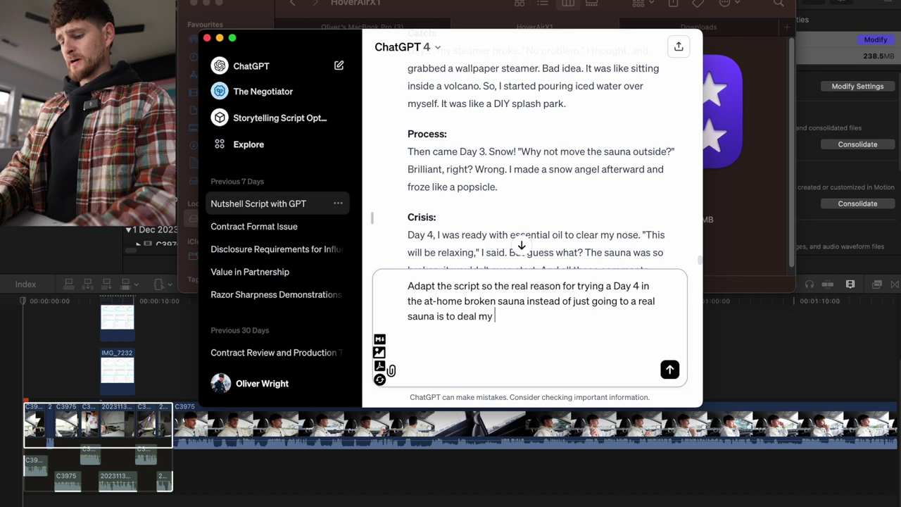
{"action": "type", "text": "sickness and co"}
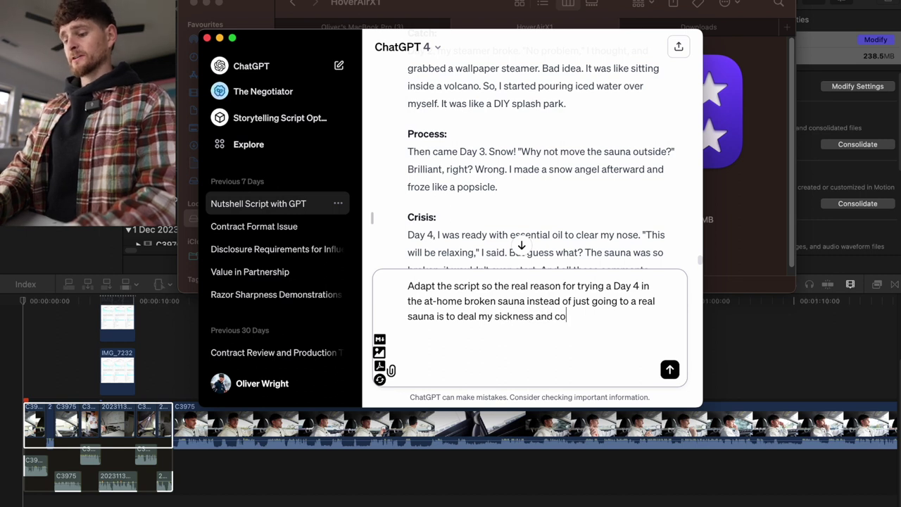
{"action": "type", "text": "ngestion with the"}
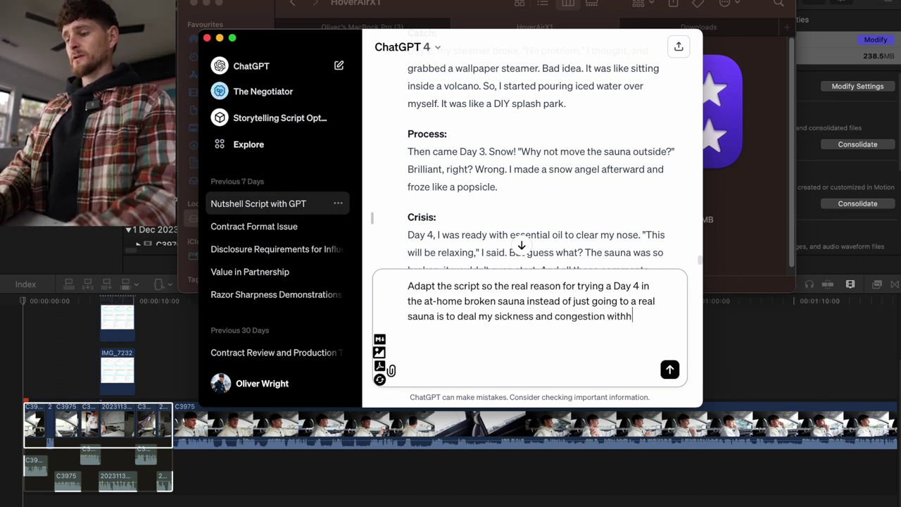
{"action": "type", "text": " essent"}
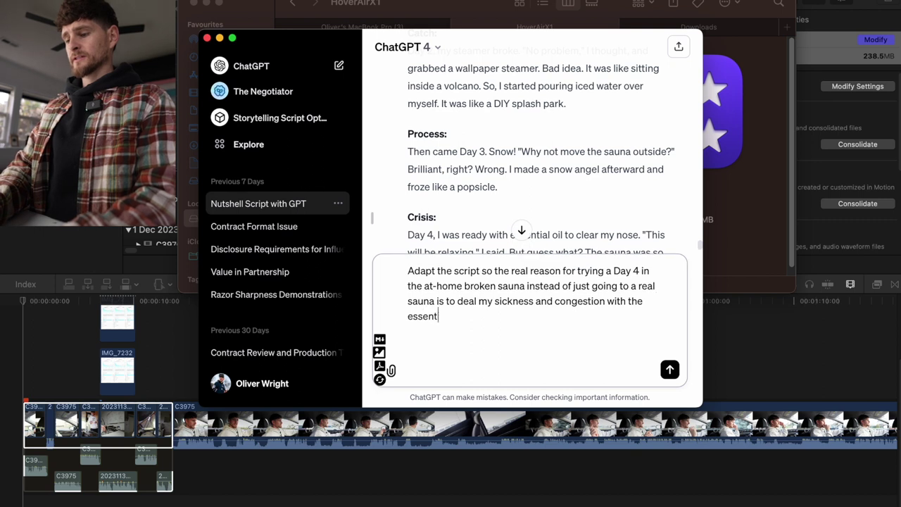
{"action": "type", "text": "ial oils b"}
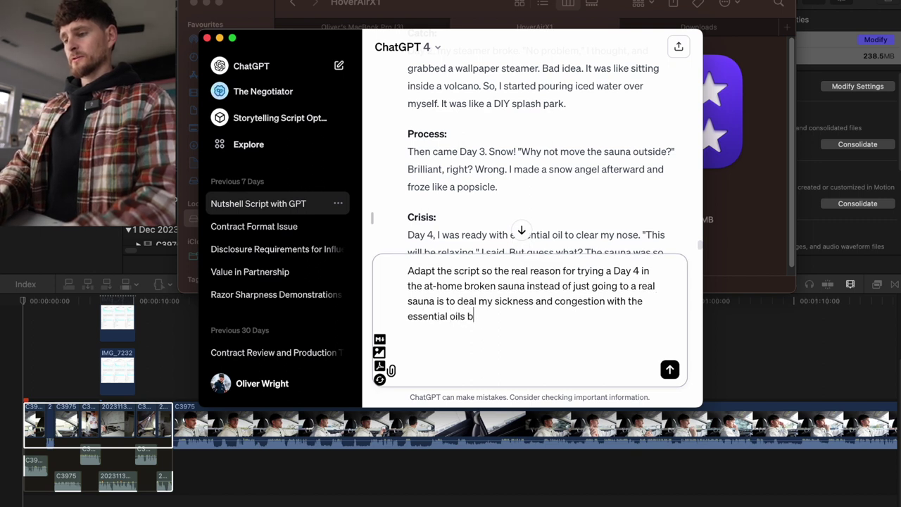
{"action": "key", "text": "BackSpace"}
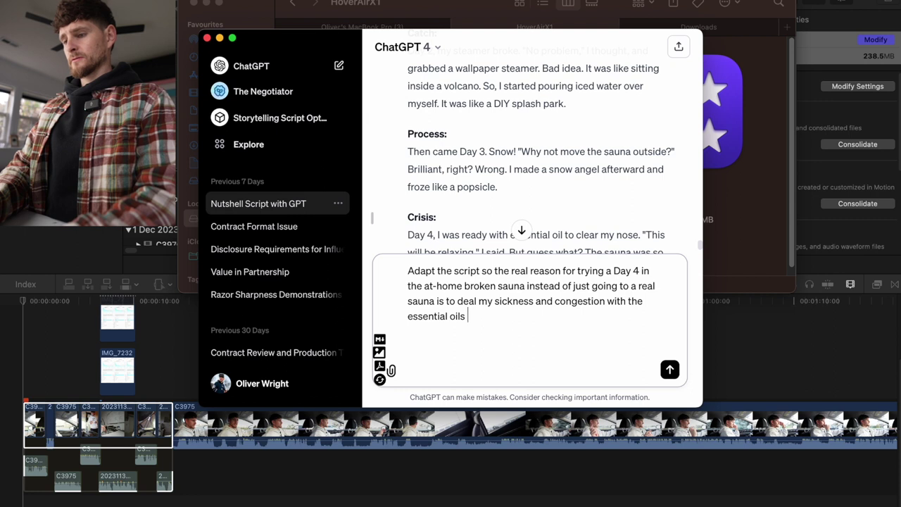
{"action": "key", "text": "Return"}
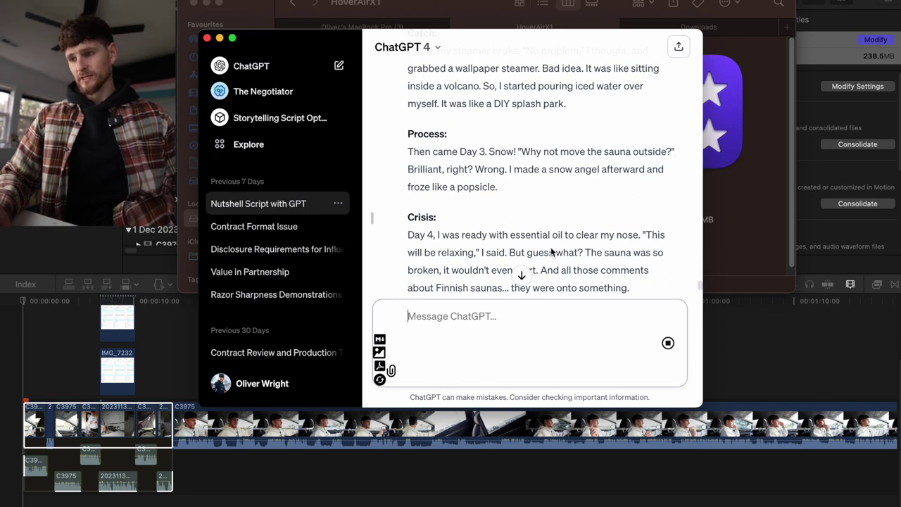
Step: Read the adapted script's Hook, Set-Up Want, Point of No Return and Catch sections
{"action": "scroll", "coordinate": [557, 259], "scroll_direction": "down", "scroll_amount": 10}
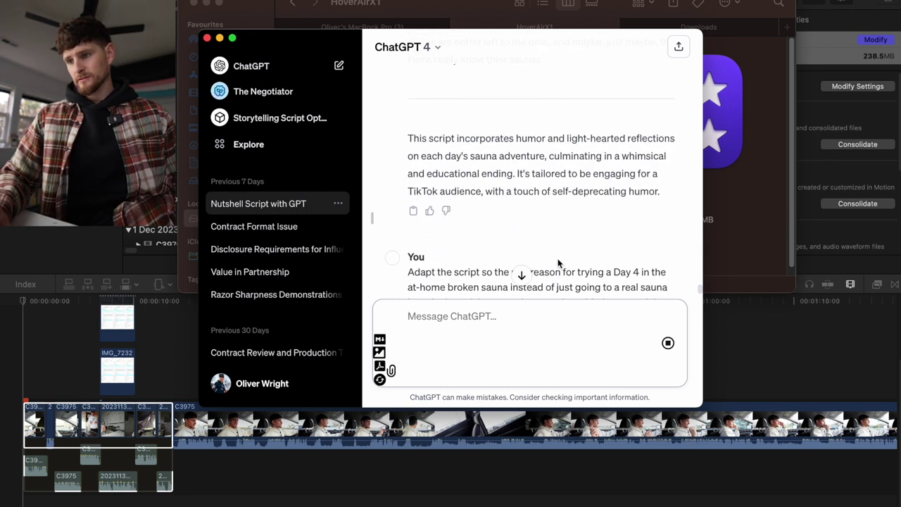
{"action": "scroll", "coordinate": [558, 262], "scroll_direction": "down", "scroll_amount": 8}
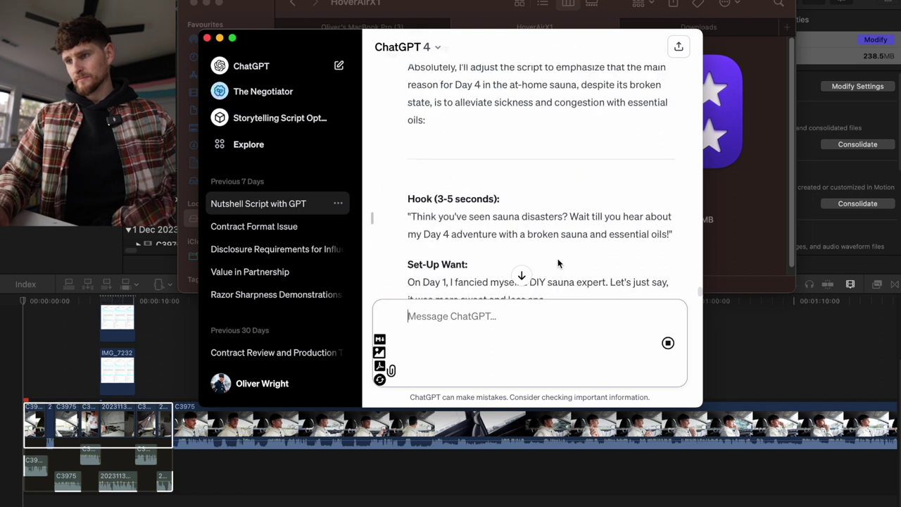
{"action": "scroll", "coordinate": [557, 262], "scroll_direction": "down", "scroll_amount": 5}
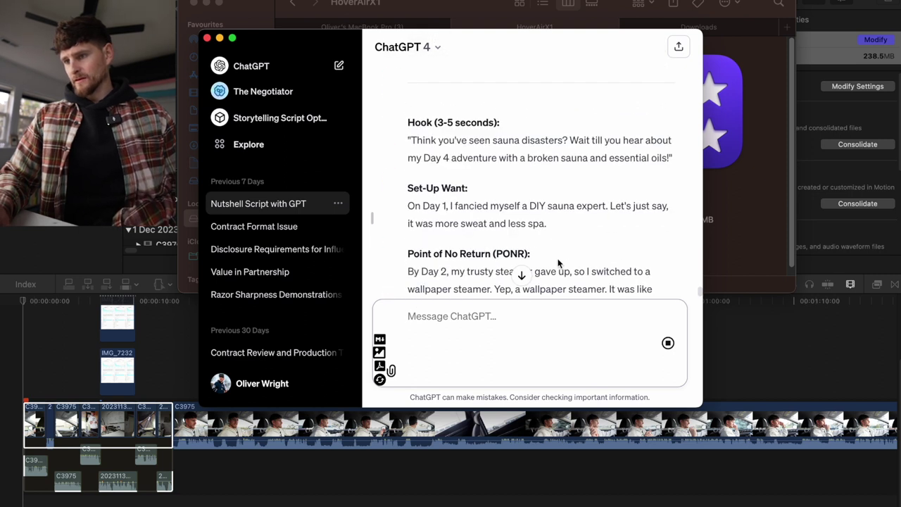
{"action": "scroll", "coordinate": [557, 262], "scroll_direction": "down", "scroll_amount": 5}
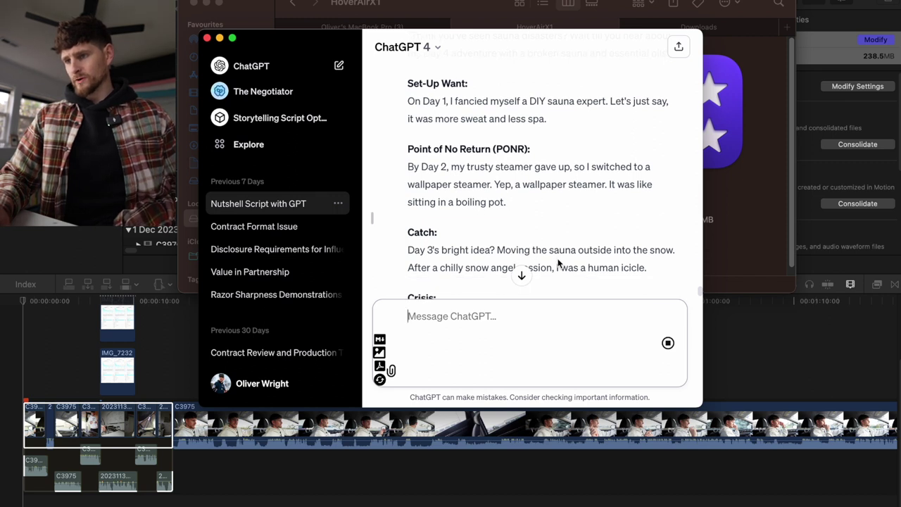
{"action": "scroll", "coordinate": [558, 262], "scroll_direction": "down", "scroll_amount": 1}
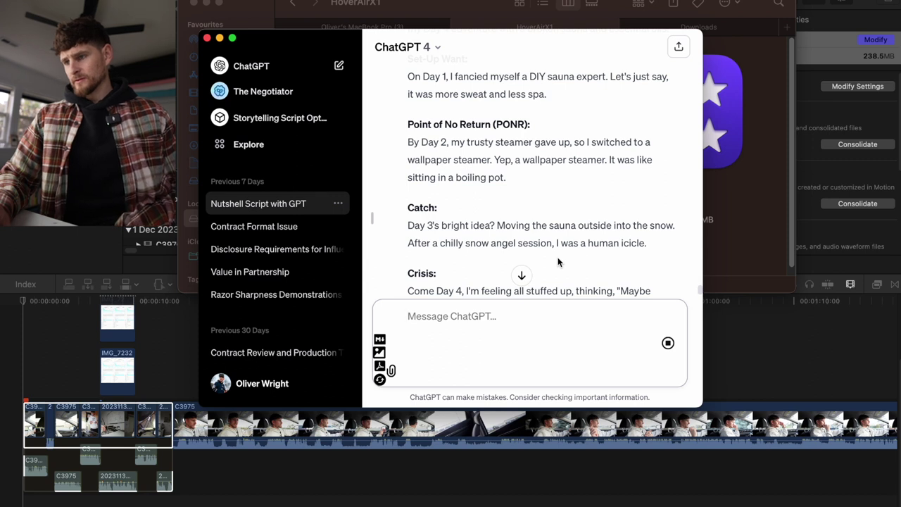
{"action": "scroll", "coordinate": [557, 262], "scroll_direction": "down", "scroll_amount": 3}
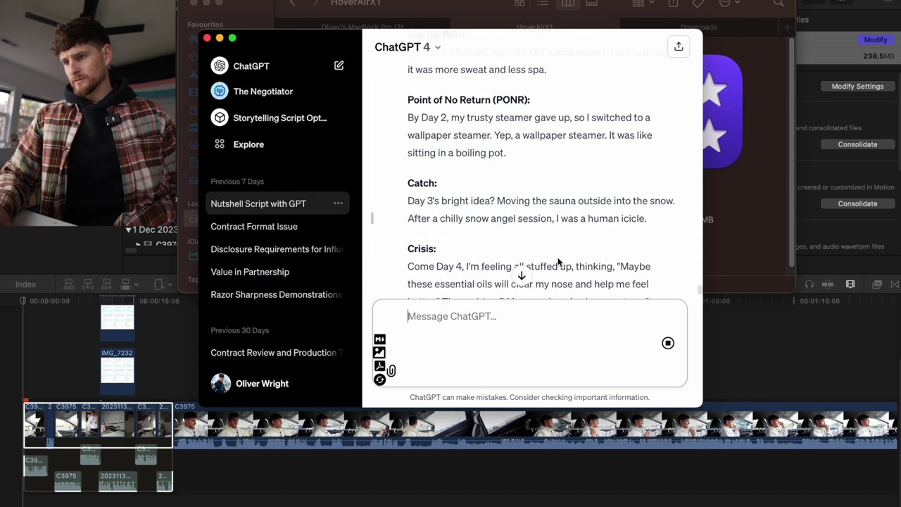
{"action": "scroll", "coordinate": [557, 258], "scroll_direction": "down", "scroll_amount": 1}
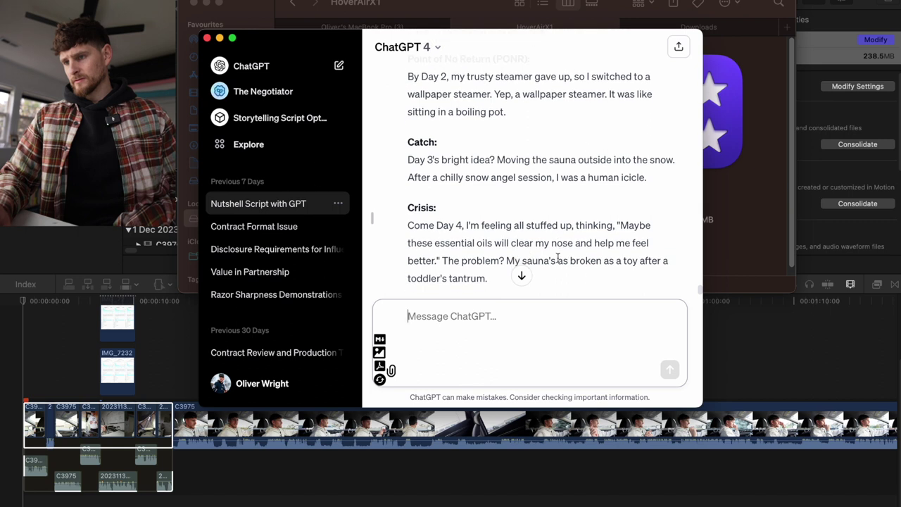
Step: Review the adapted script's Crisis and Climactic Choice sections and check its section structure against the Catch
{"action": "scroll", "coordinate": [558, 258], "scroll_direction": "down", "scroll_amount": 1}
{"action": "scroll", "coordinate": [557, 259], "scroll_direction": "up", "scroll_amount": 2}
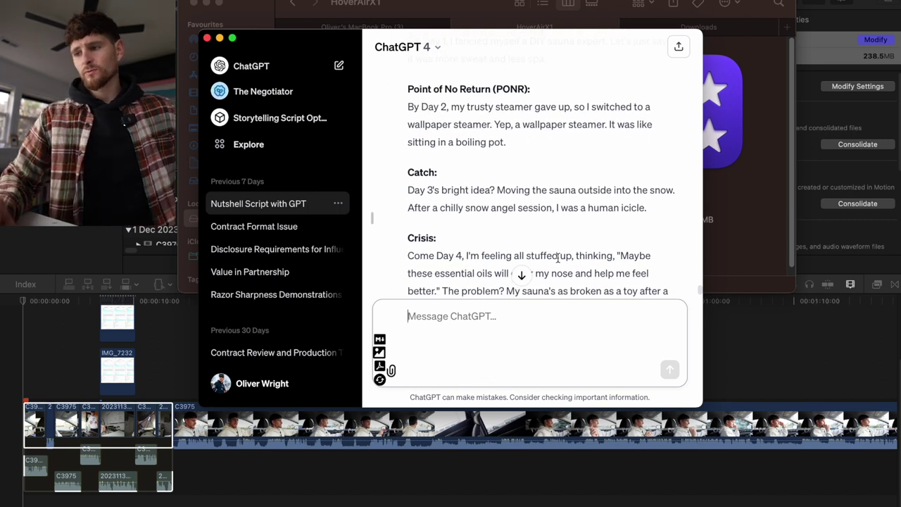
{"action": "scroll", "coordinate": [557, 258], "scroll_direction": "down", "scroll_amount": 3}
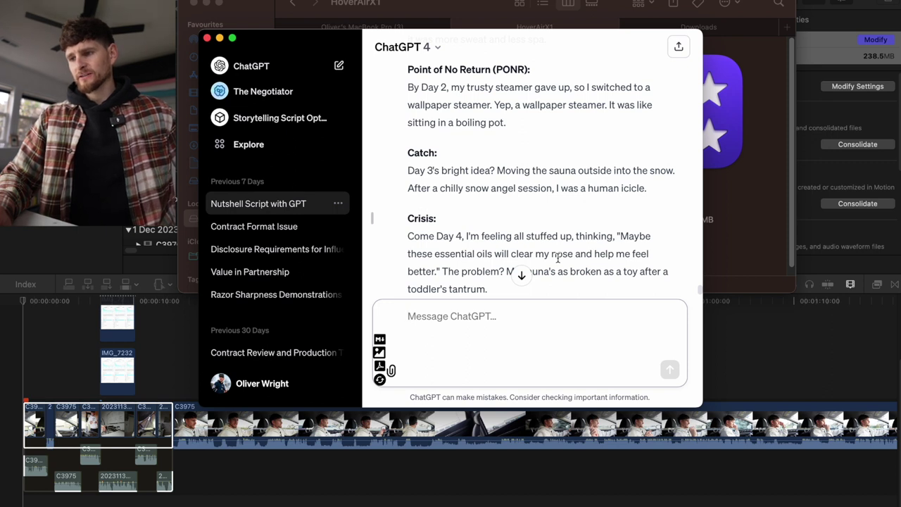
{"action": "scroll", "coordinate": [558, 258], "scroll_direction": "down", "scroll_amount": 5}
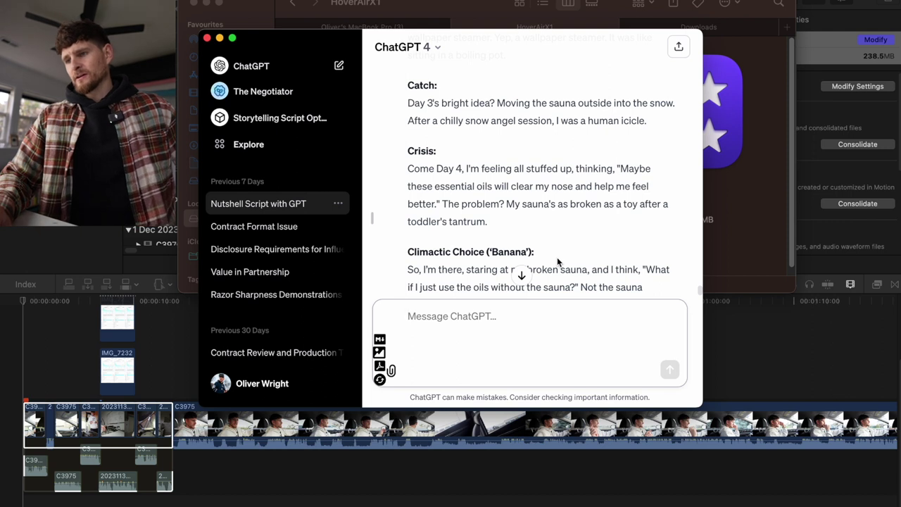
{"action": "scroll", "coordinate": [557, 256], "scroll_direction": "down", "scroll_amount": 5}
{"action": "scroll", "coordinate": [556, 257], "scroll_direction": "up", "scroll_amount": 8}
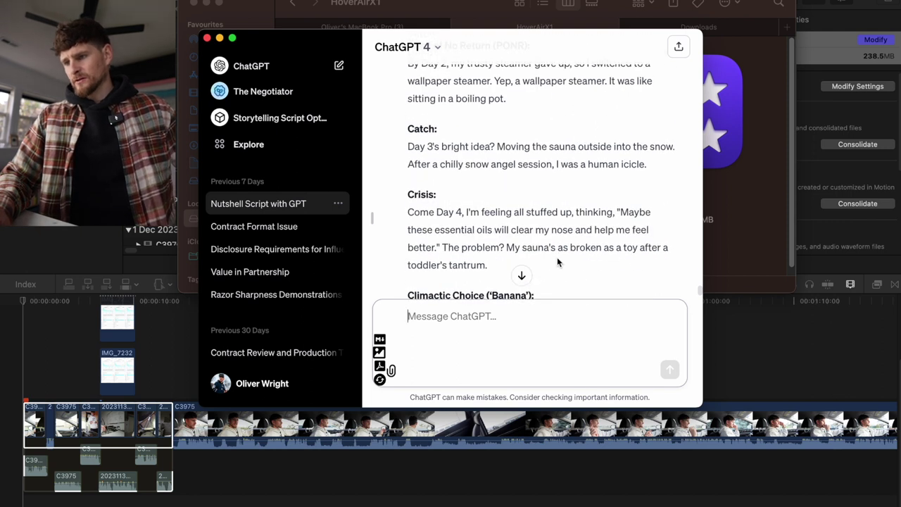
{"action": "scroll", "coordinate": [556, 257], "scroll_direction": "down", "scroll_amount": 12}
{"action": "scroll", "coordinate": [557, 257], "scroll_direction": "up", "scroll_amount": 8}
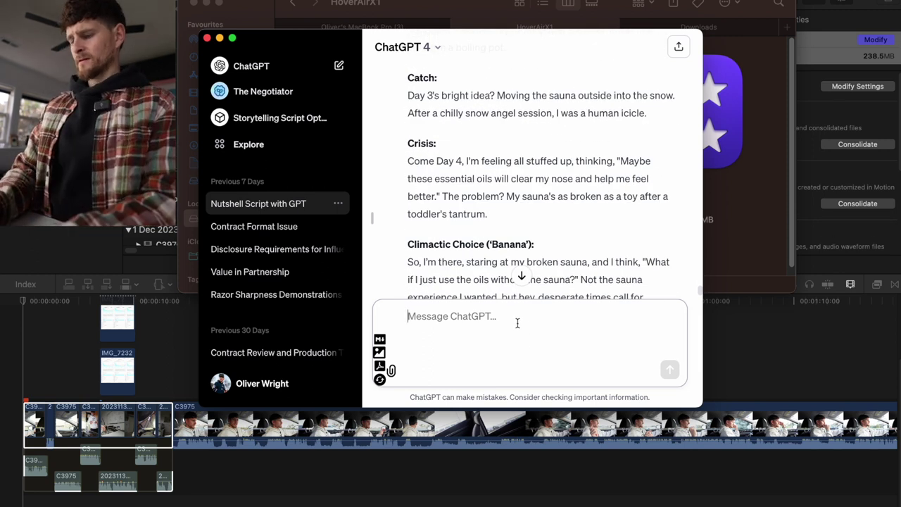
Step: Send the follow-up message "There's no 'Process' section"
{"action": "type", "text": "There's no"}
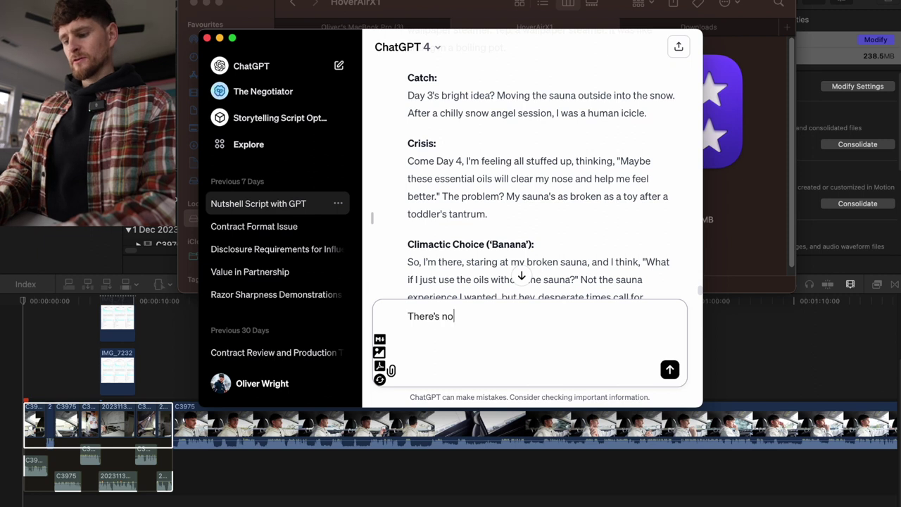
{"action": "type", "text": " 'Process'"}
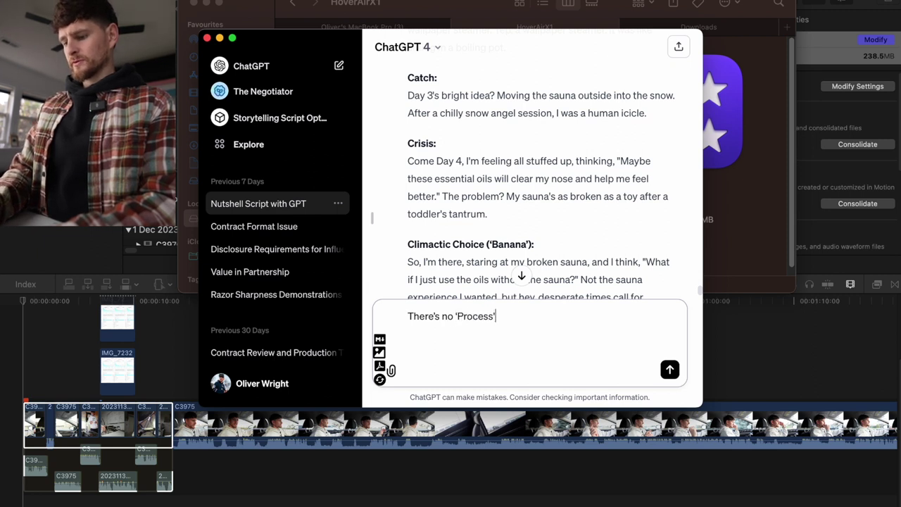
{"action": "type", "text": " section"}
{"action": "key", "text": "Return"}
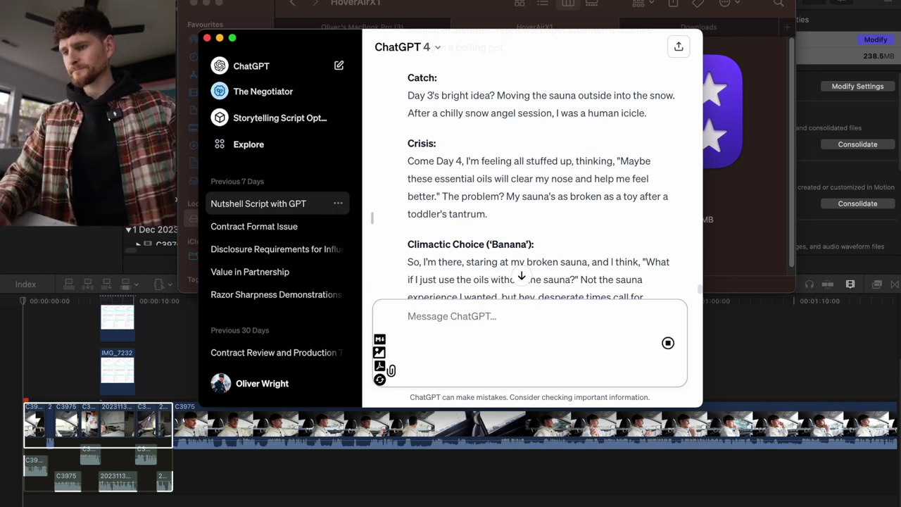
Step: Read the new script version from its closing note and Finale back through Climactic Choice, Crisis, Process and Catch
{"action": "scroll", "coordinate": [522, 197], "scroll_direction": "down", "scroll_amount": 10}
{"action": "scroll", "coordinate": [522, 197], "scroll_direction": "down", "scroll_amount": 5}
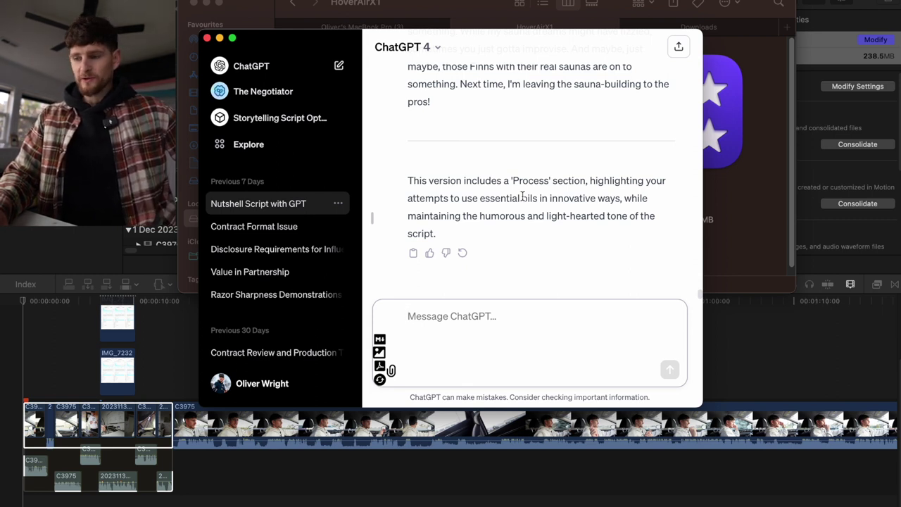
{"action": "scroll", "coordinate": [522, 197], "scroll_direction": "up", "scroll_amount": 5}
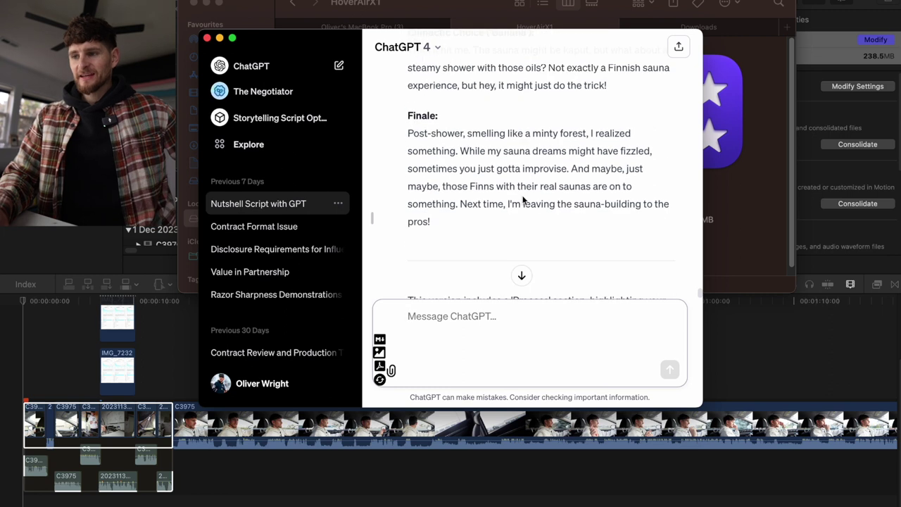
{"action": "scroll", "coordinate": [522, 200], "scroll_direction": "up", "scroll_amount": 5}
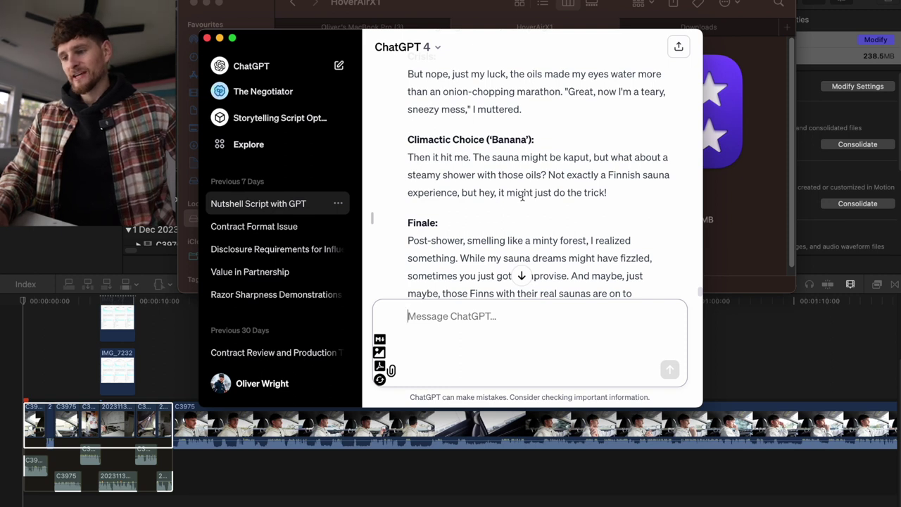
{"action": "scroll", "coordinate": [522, 197], "scroll_direction": "up", "scroll_amount": 2}
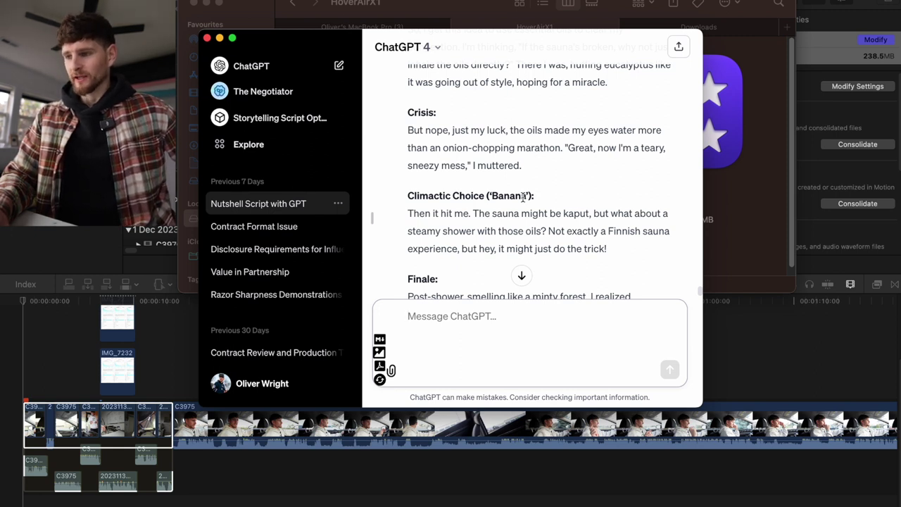
{"action": "scroll", "coordinate": [522, 197], "scroll_direction": "up", "scroll_amount": 5}
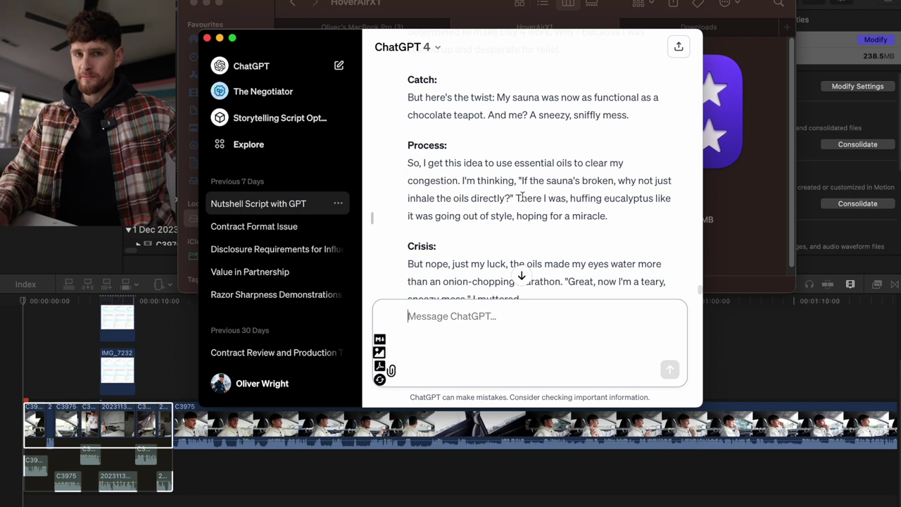
{"action": "scroll", "coordinate": [521, 197], "scroll_direction": "up", "scroll_amount": 3}
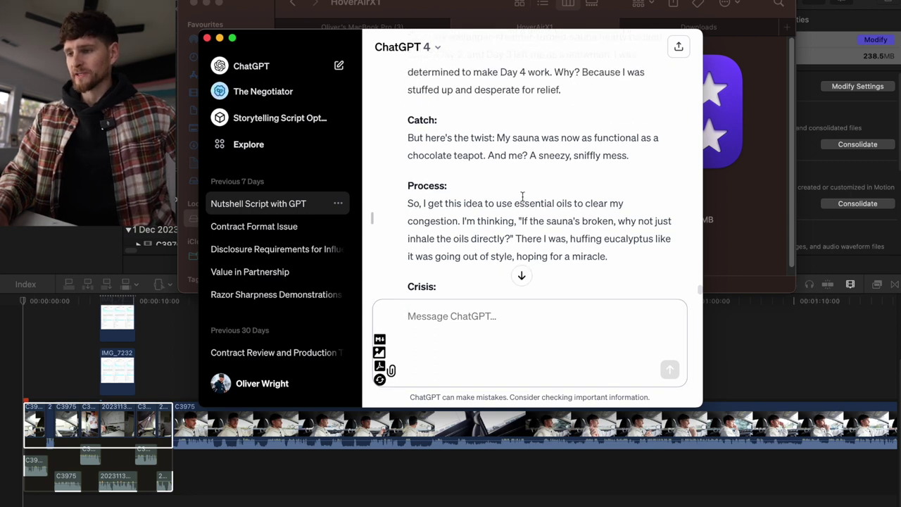
{"action": "scroll", "coordinate": [521, 197], "scroll_direction": "down", "scroll_amount": 1}
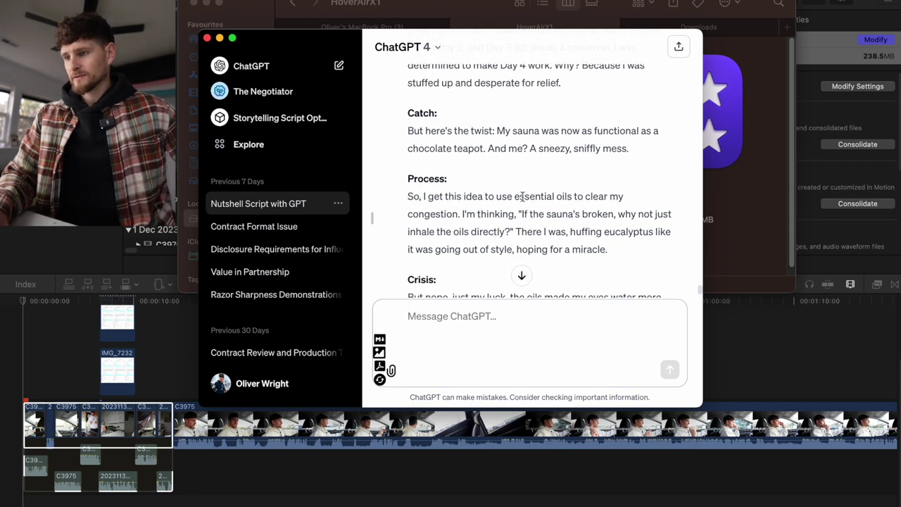
Step: Examine the new version's opening from the Hook and Set-Up Want through the Point of No Return and Catch
{"action": "scroll", "coordinate": [521, 197], "scroll_direction": "up", "scroll_amount": 10}
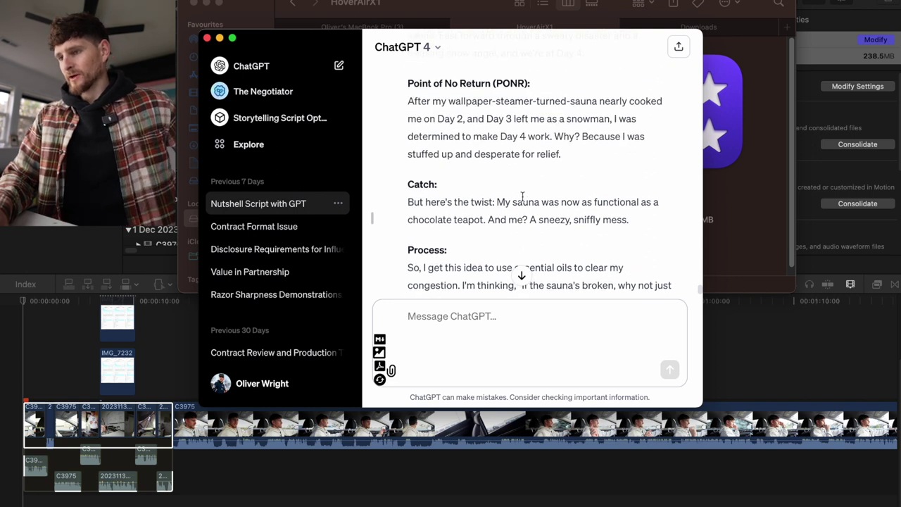
{"action": "scroll", "coordinate": [521, 197], "scroll_direction": "up", "scroll_amount": 2}
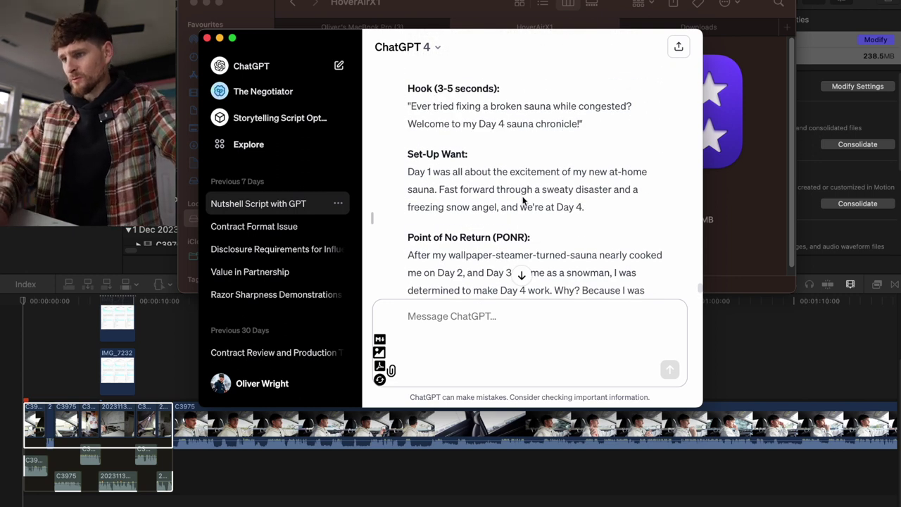
{"action": "scroll", "coordinate": [522, 199], "scroll_direction": "down", "scroll_amount": 1}
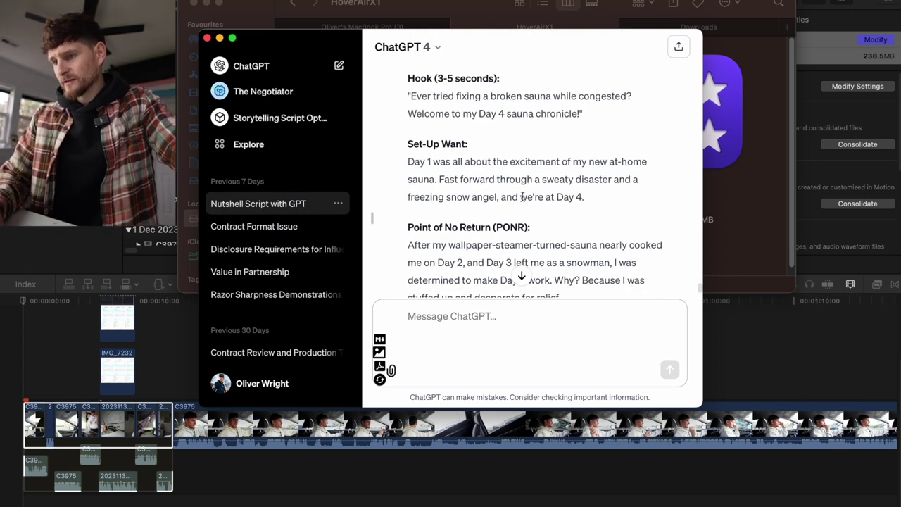
{"action": "scroll", "coordinate": [521, 197], "scroll_direction": "down", "scroll_amount": 3}
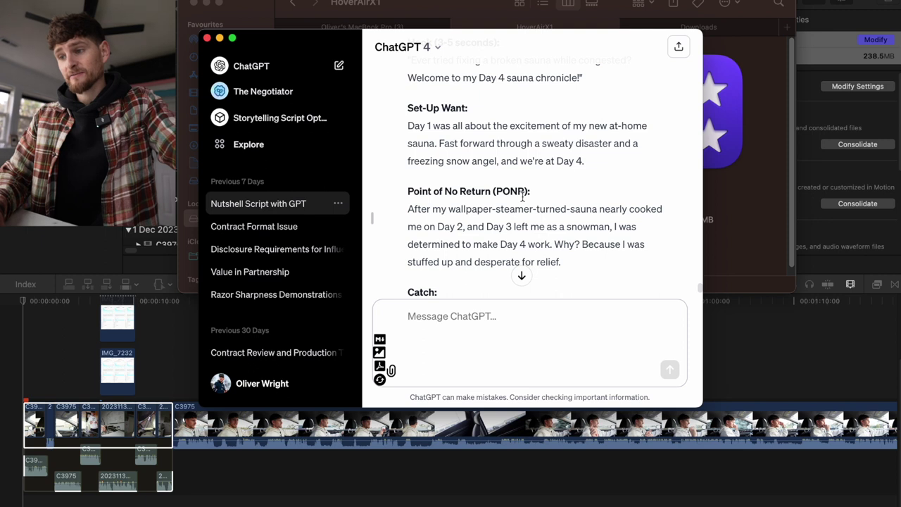
{"action": "scroll", "coordinate": [522, 197], "scroll_direction": "down", "scroll_amount": 2}
{"action": "scroll", "coordinate": [522, 197], "scroll_direction": "down", "scroll_amount": 1}
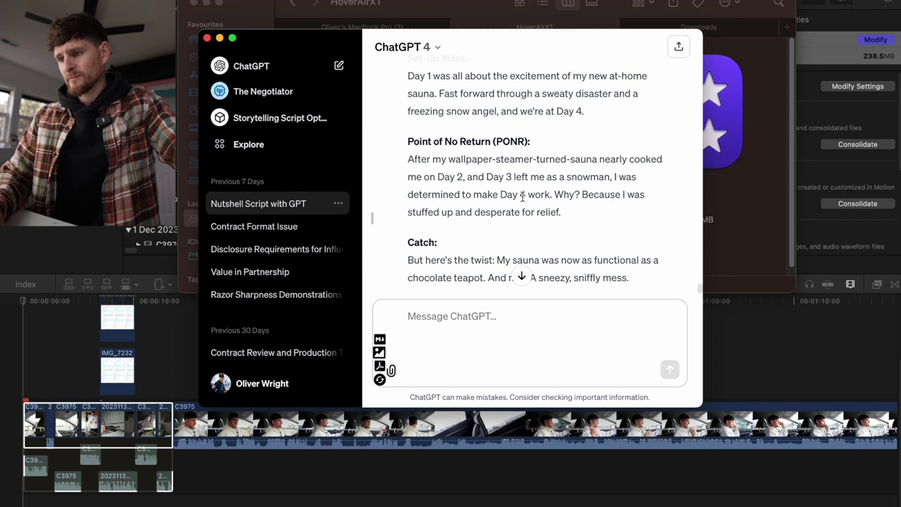
{"action": "scroll", "coordinate": [522, 196], "scroll_direction": "down", "scroll_amount": 2}
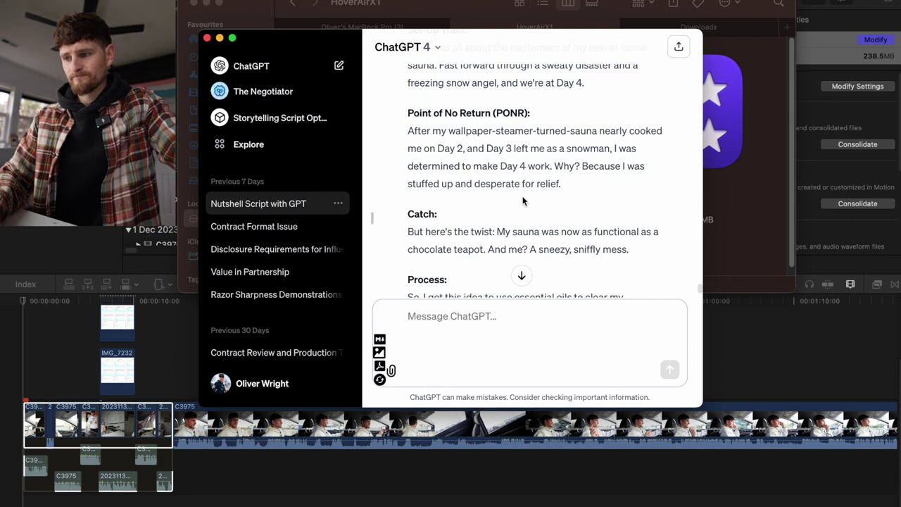
Step: Read the new script version from the Point of No Return through the Catch, Process and Crisis sections
{"action": "scroll", "coordinate": [523, 202], "scroll_direction": "down", "scroll_amount": 1}
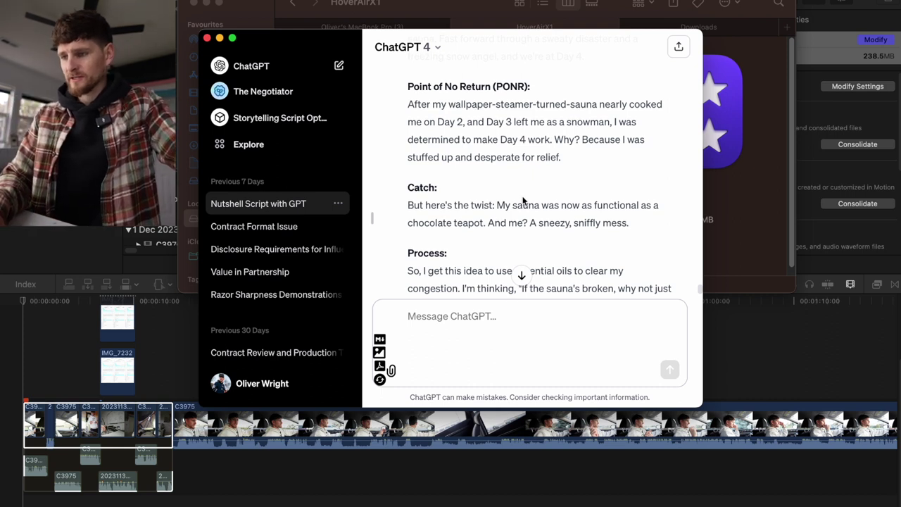
{"action": "scroll", "coordinate": [522, 201], "scroll_direction": "down", "scroll_amount": 1}
{"action": "scroll", "coordinate": [522, 201], "scroll_direction": "down", "scroll_amount": 1}
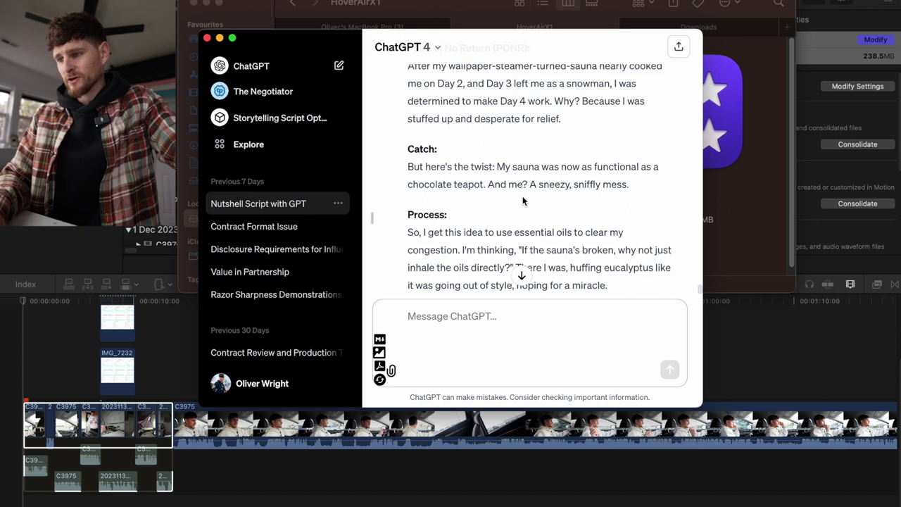
{"action": "scroll", "coordinate": [522, 202], "scroll_direction": "down", "scroll_amount": 1}
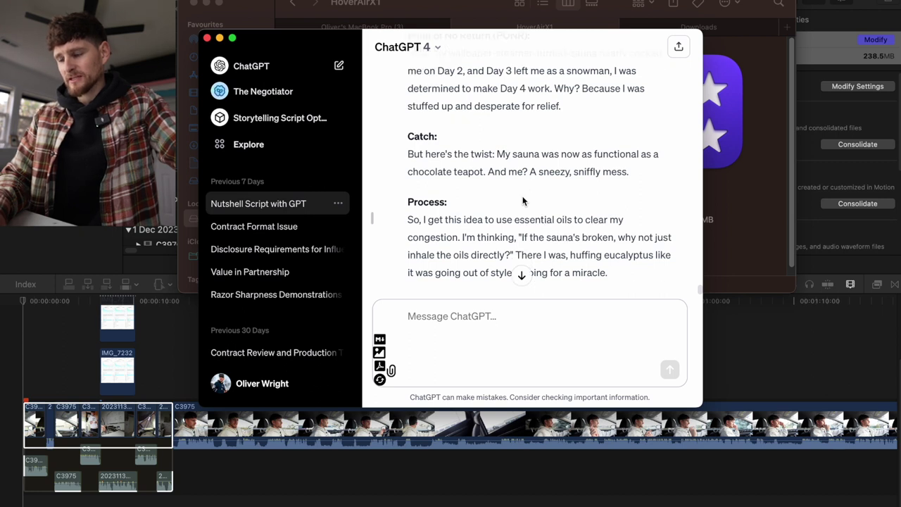
{"action": "scroll", "coordinate": [522, 201], "scroll_direction": "down", "scroll_amount": 2}
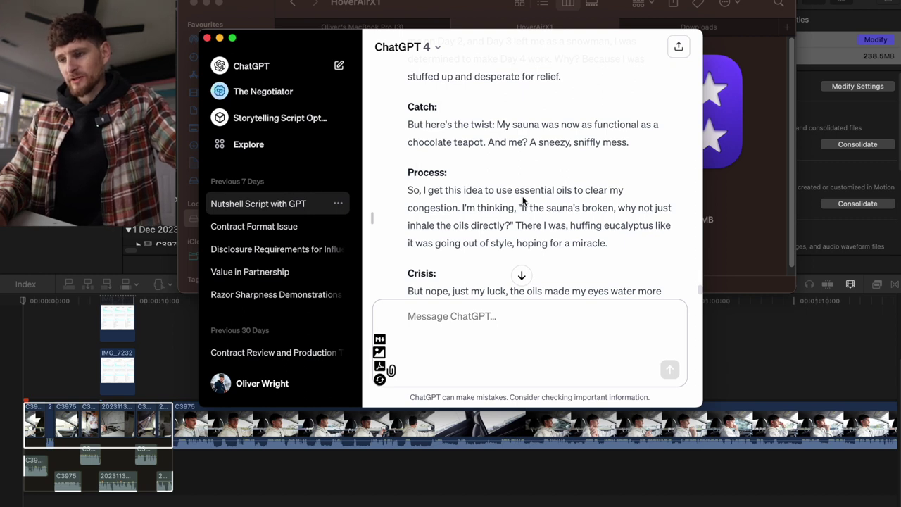
{"action": "scroll", "coordinate": [522, 201], "scroll_direction": "down", "scroll_amount": 2}
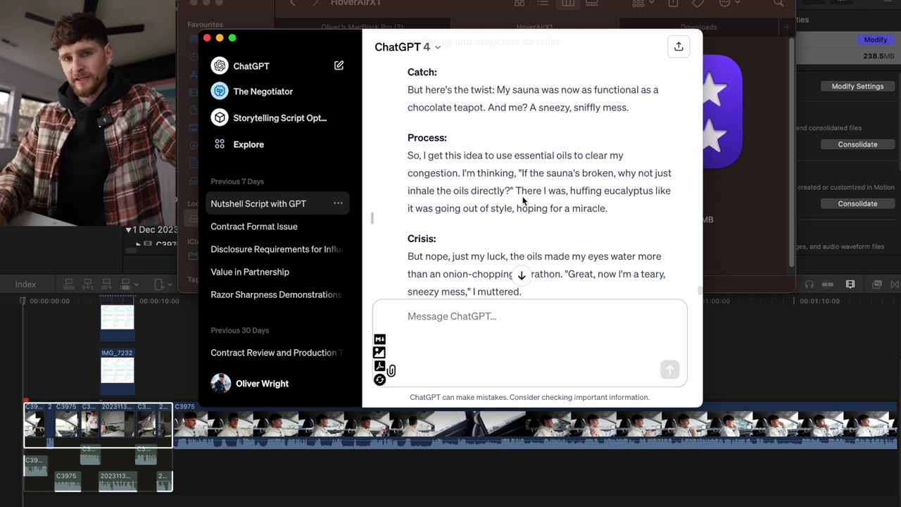
{"action": "scroll", "coordinate": [522, 201], "scroll_direction": "down", "scroll_amount": 1}
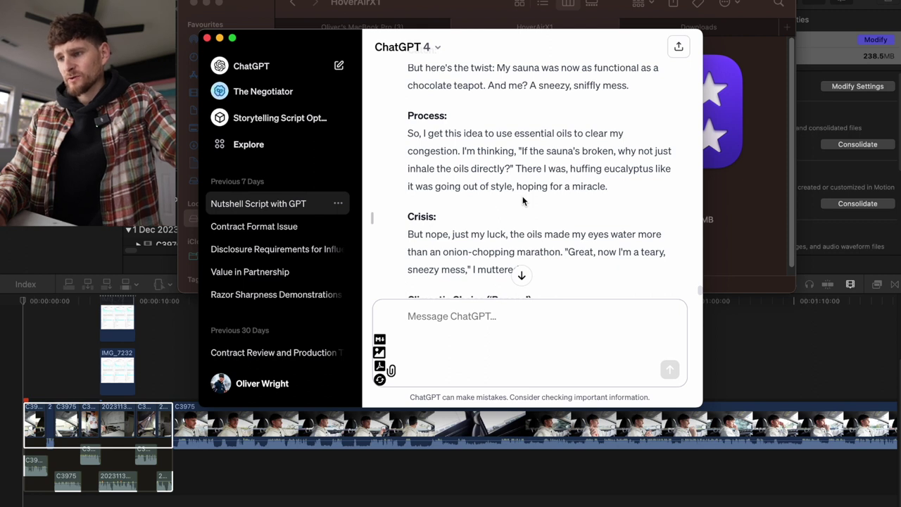
{"action": "scroll", "coordinate": [522, 201], "scroll_direction": "down", "scroll_amount": 1}
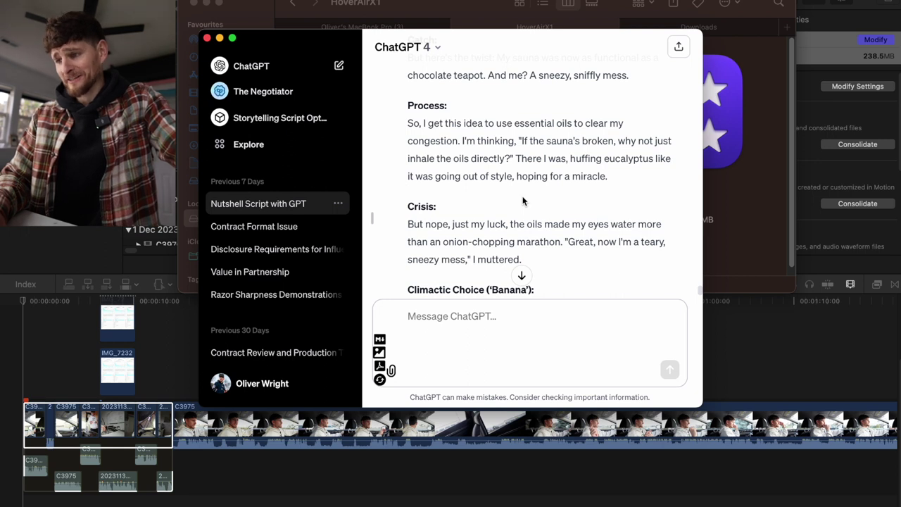
{"action": "scroll", "coordinate": [522, 201], "scroll_direction": "down", "scroll_amount": 2}
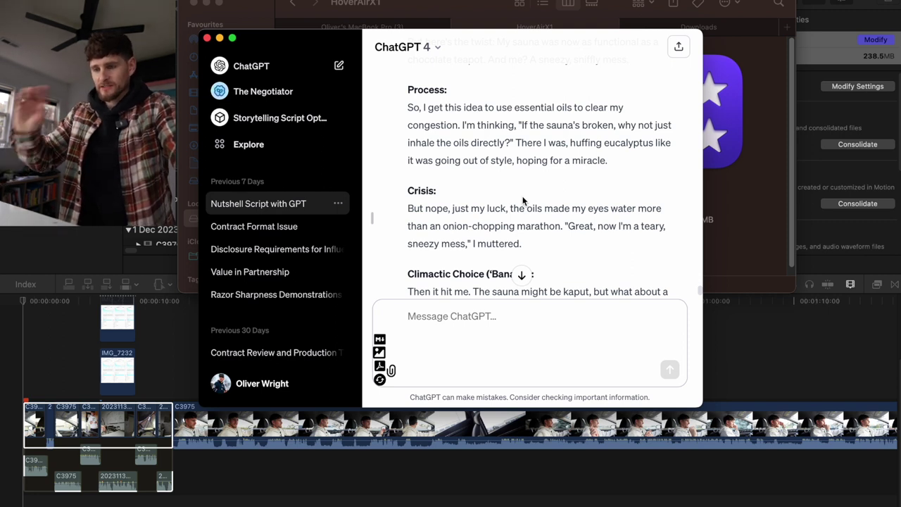
{"action": "scroll", "coordinate": [522, 201], "scroll_direction": "down", "scroll_amount": 1}
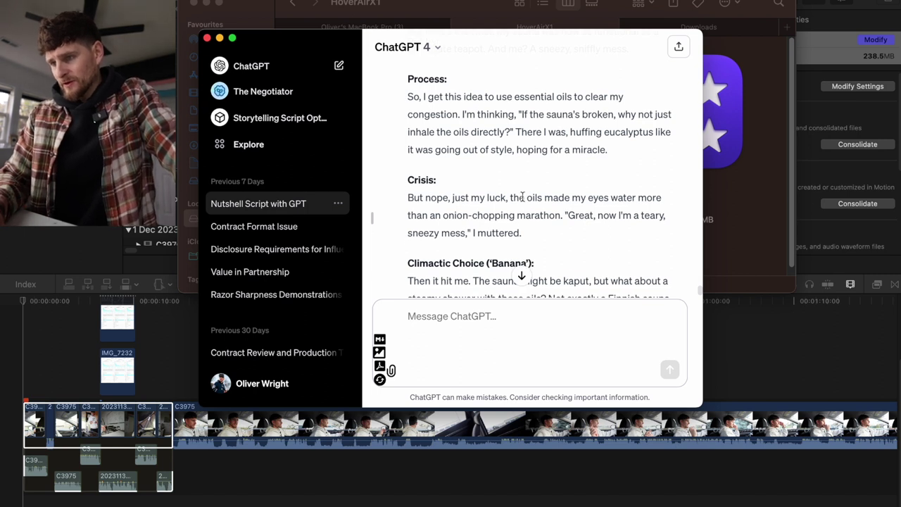
Step: Read the script's Climactic Choice and Finale sections, and return through the Crisis to the Hook and Set-Up Want
{"action": "scroll", "coordinate": [522, 198], "scroll_direction": "down", "scroll_amount": 3}
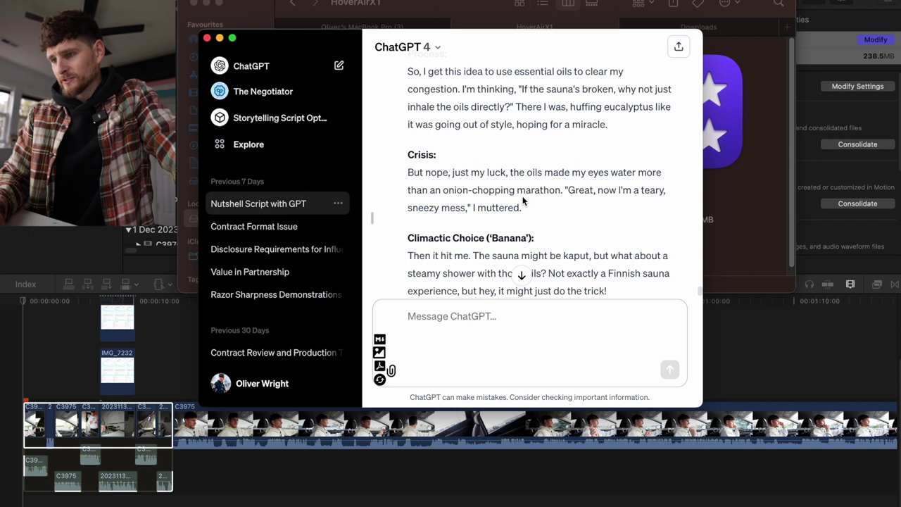
{"action": "scroll", "coordinate": [522, 200], "scroll_direction": "down", "scroll_amount": 3}
{"action": "scroll", "coordinate": [522, 201], "scroll_direction": "down", "scroll_amount": 6}
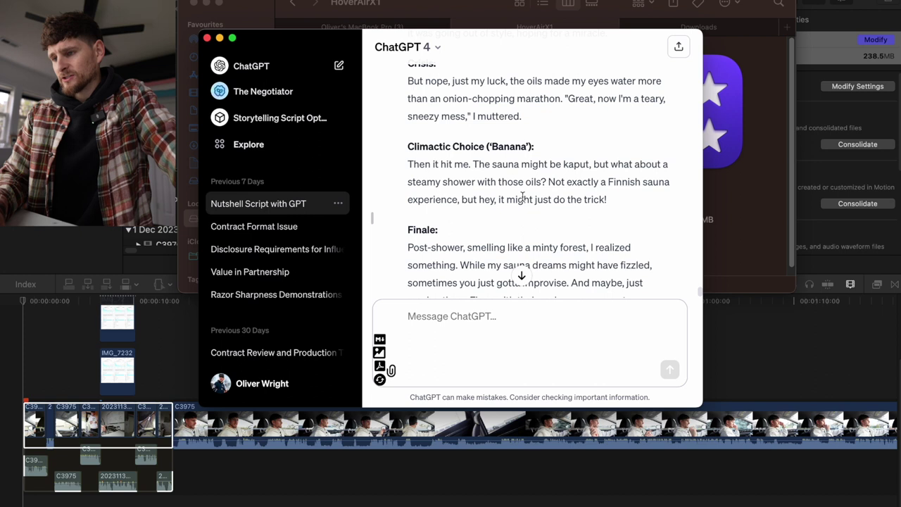
{"action": "scroll", "coordinate": [522, 197], "scroll_direction": "down", "scroll_amount": 6}
{"action": "scroll", "coordinate": [522, 197], "scroll_direction": "down", "scroll_amount": 2}
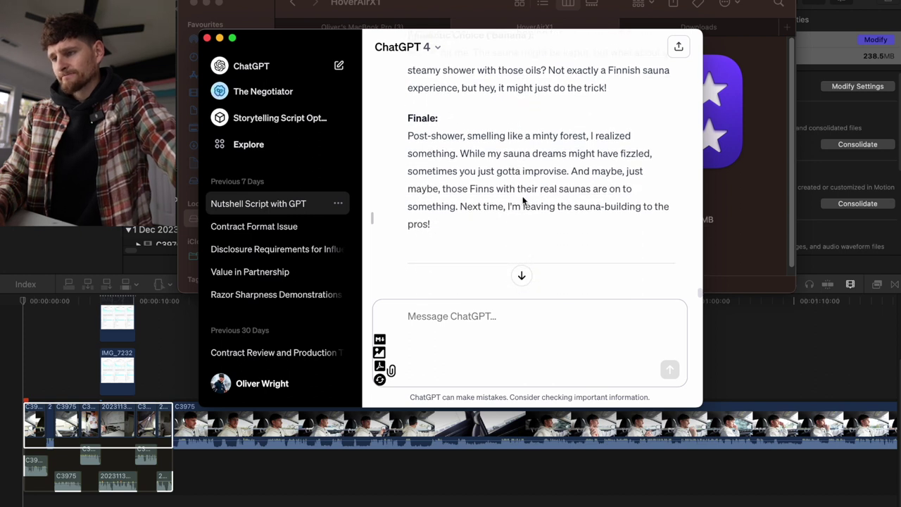
{"action": "scroll", "coordinate": [522, 200], "scroll_direction": "up", "scroll_amount": 3}
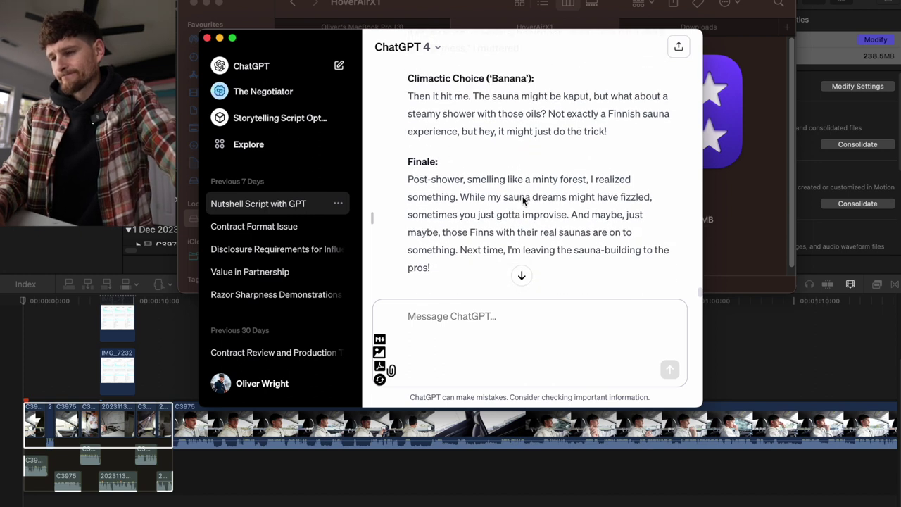
{"action": "scroll", "coordinate": [522, 197], "scroll_direction": "up", "scroll_amount": 2}
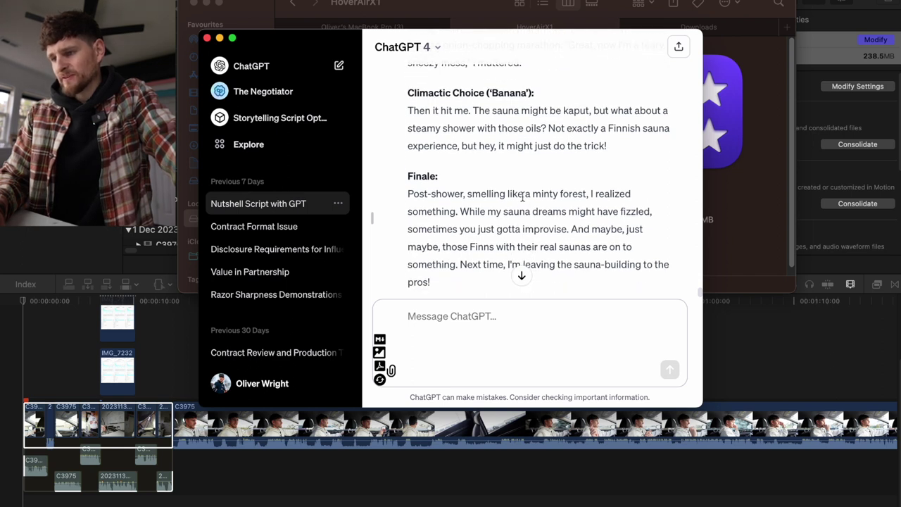
{"action": "scroll", "coordinate": [523, 197], "scroll_direction": "down", "scroll_amount": 2}
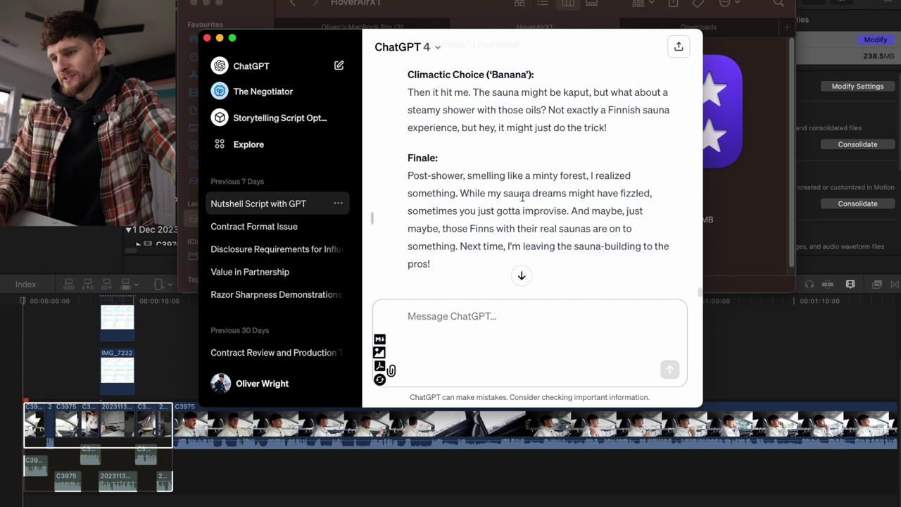
{"action": "scroll", "coordinate": [522, 198], "scroll_direction": "down", "scroll_amount": 3}
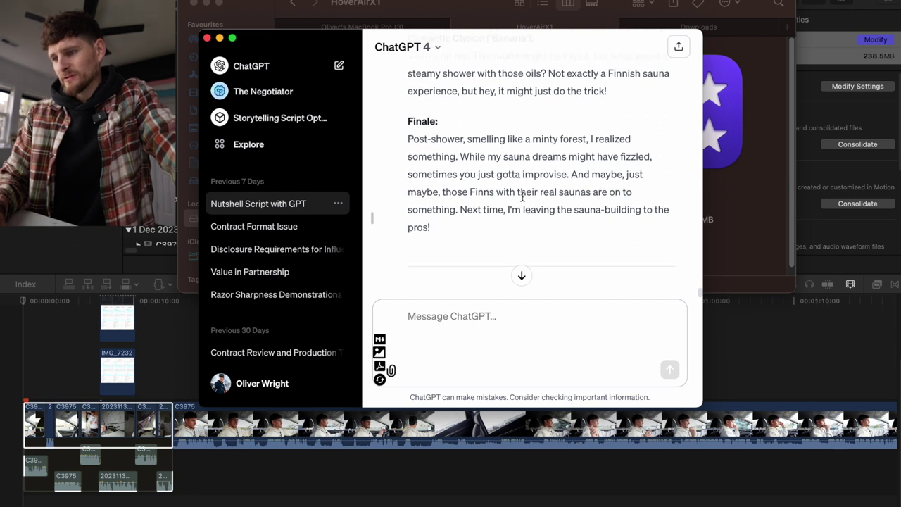
{"action": "scroll", "coordinate": [522, 197], "scroll_direction": "down", "scroll_amount": 5}
{"action": "scroll", "coordinate": [522, 199], "scroll_direction": "up", "scroll_amount": 5}
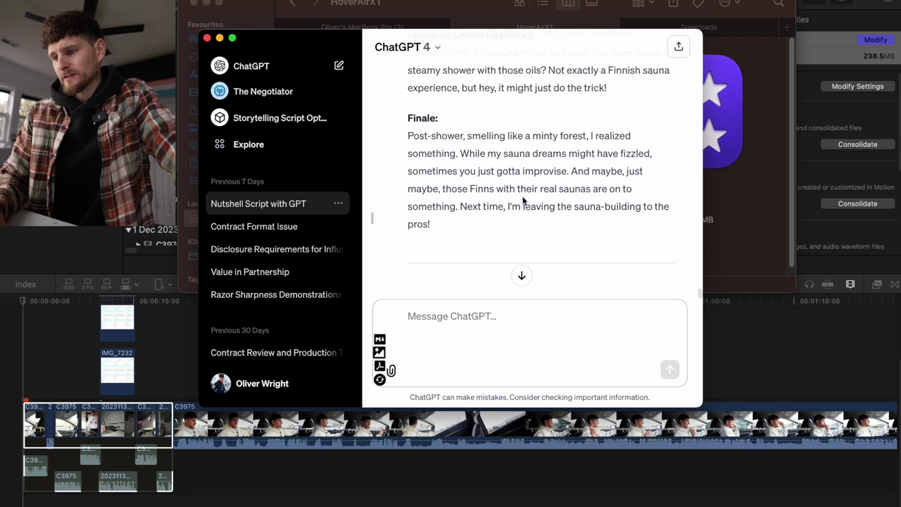
{"action": "scroll", "coordinate": [523, 201], "scroll_direction": "up", "scroll_amount": 4}
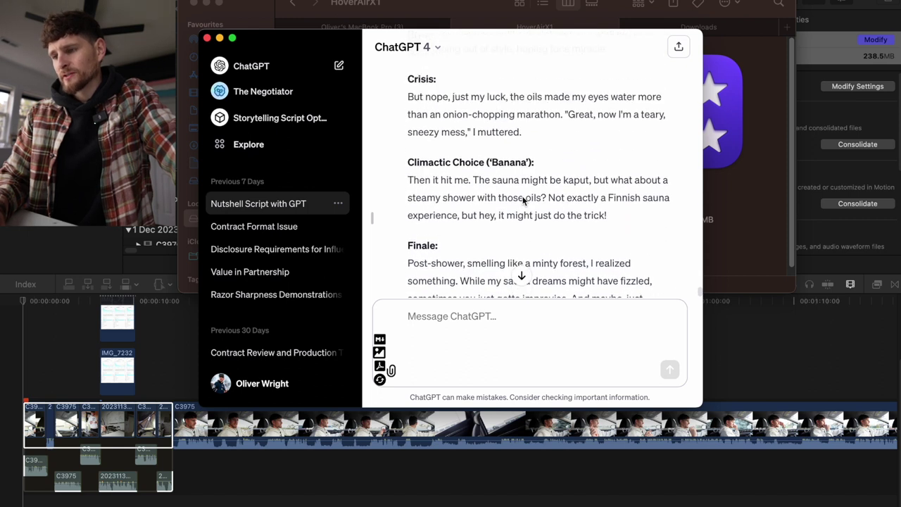
{"action": "scroll", "coordinate": [521, 197], "scroll_direction": "up", "scroll_amount": 10}
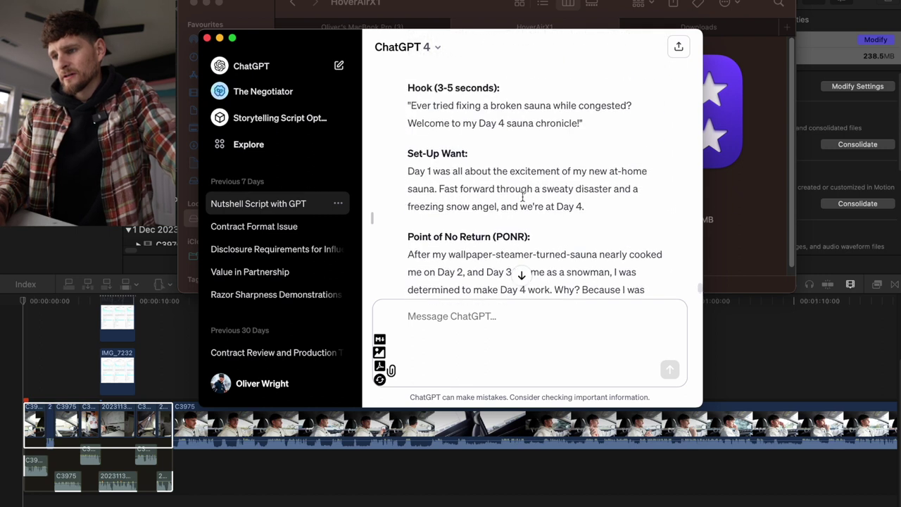